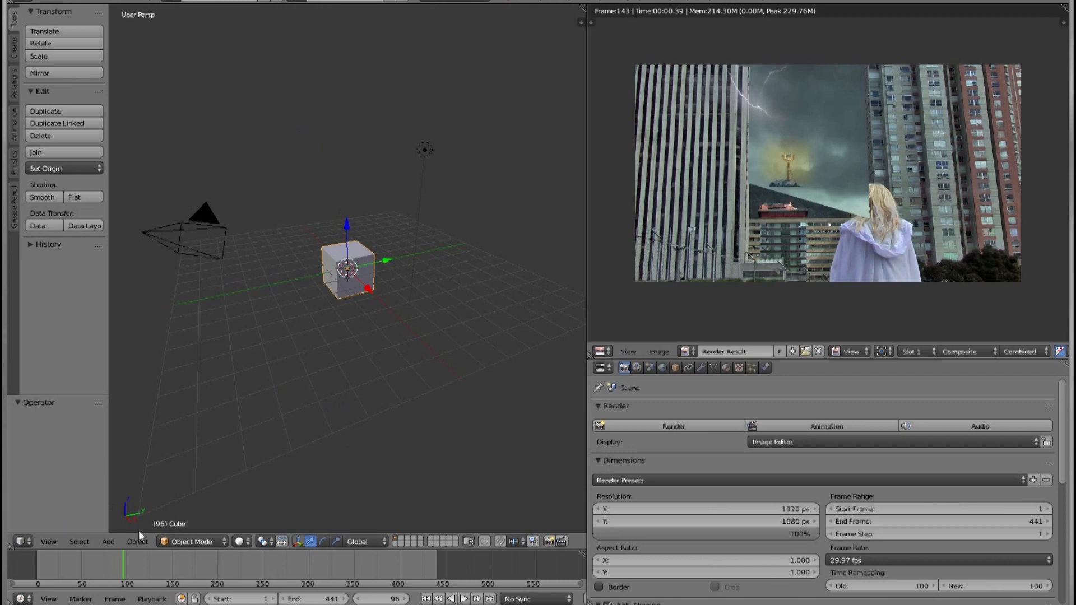
Switch the 3D viewport to the Movie Clip Editor and hide its properties and tool sidebars
click(20, 541)
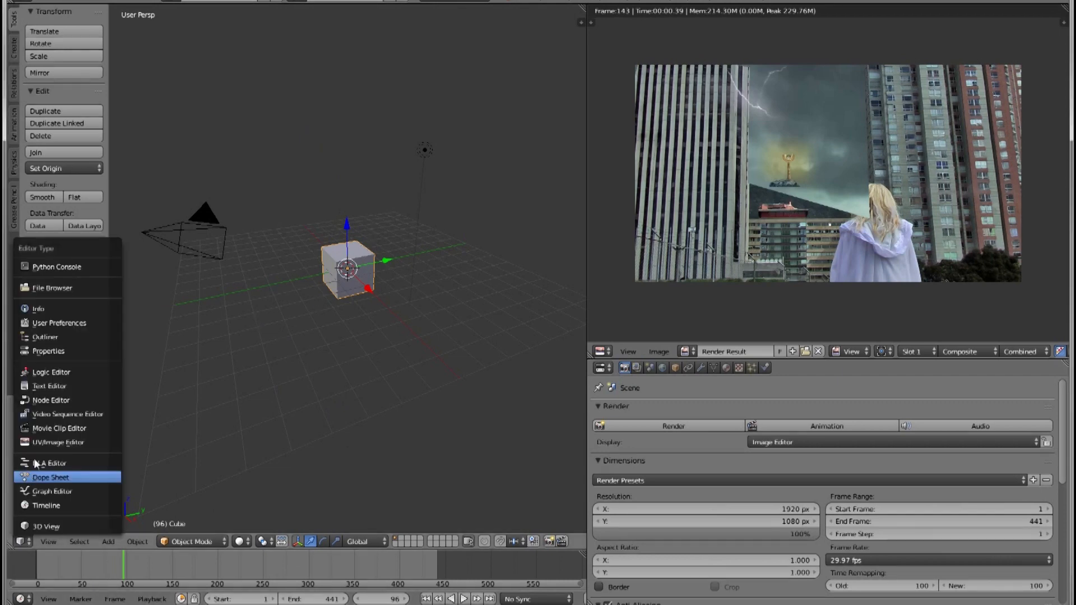
click(40, 429)
scroll(342, 235, up, 2)
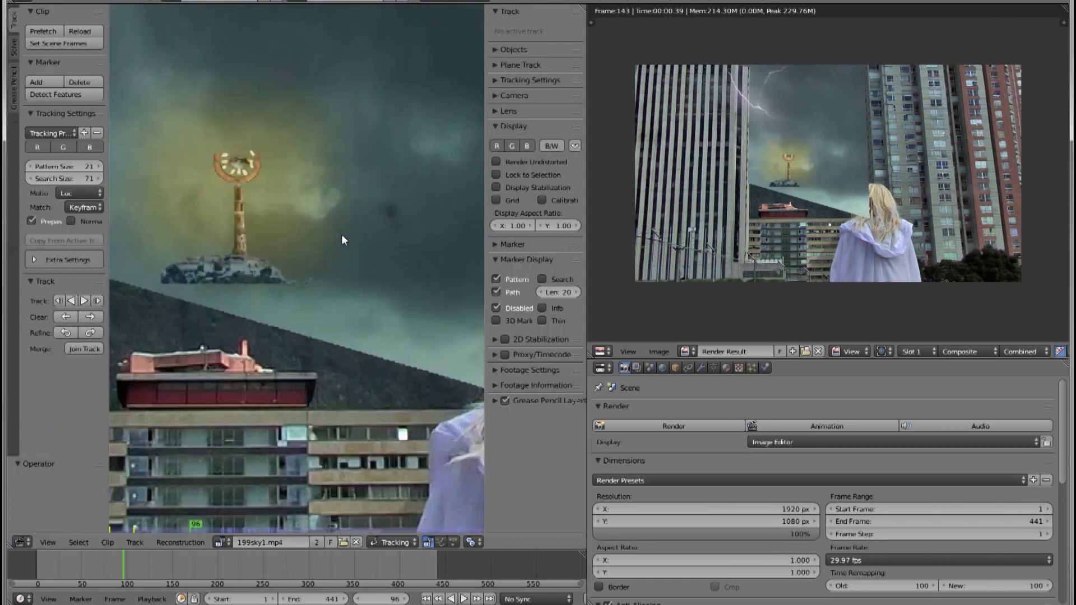
scroll(341, 217, up, 4)
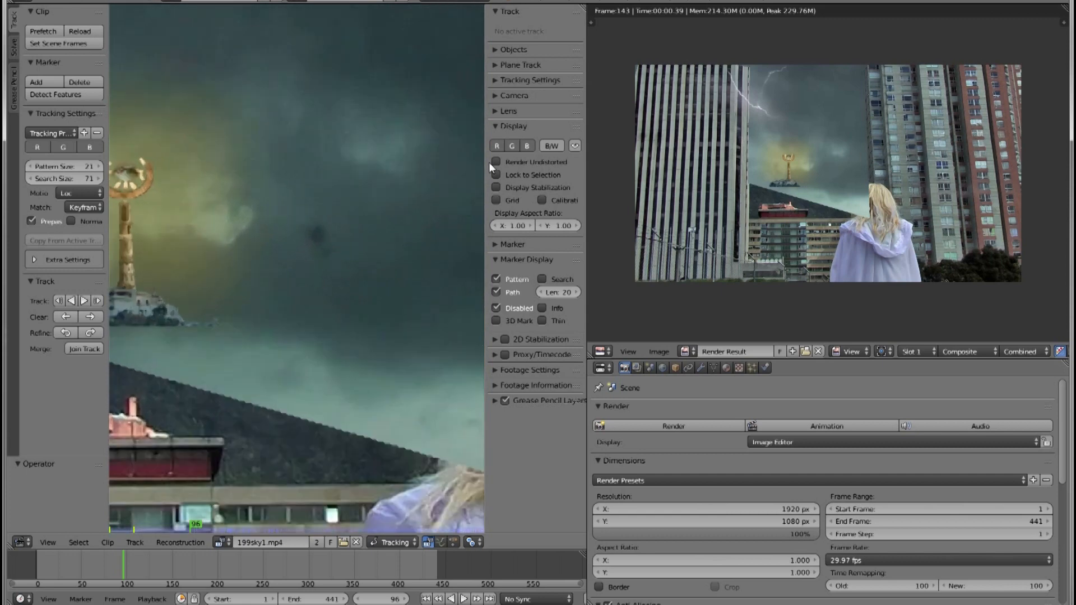
key(n)
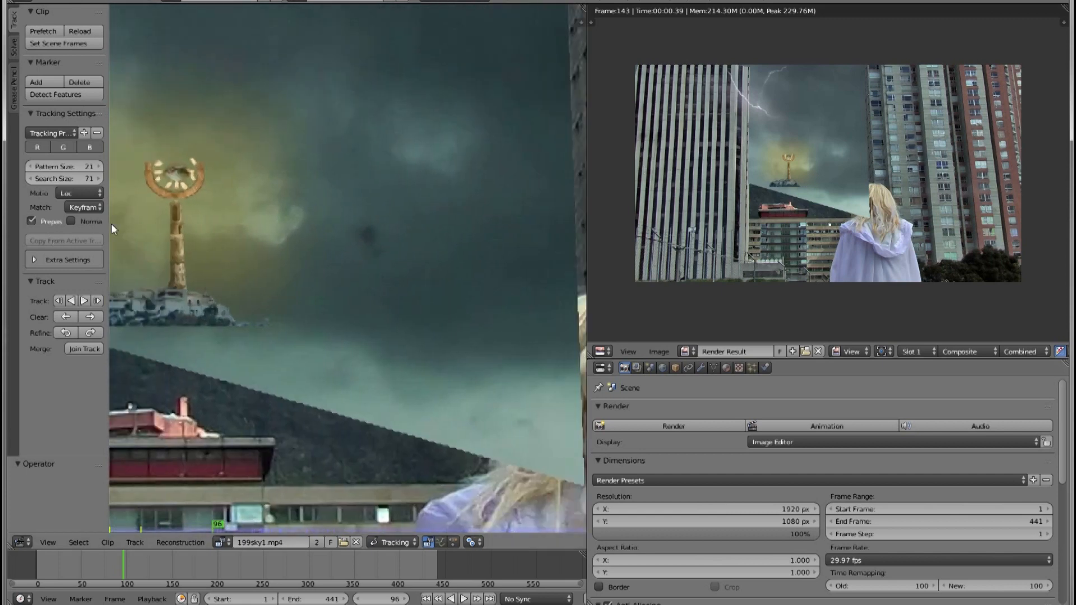
key(t)
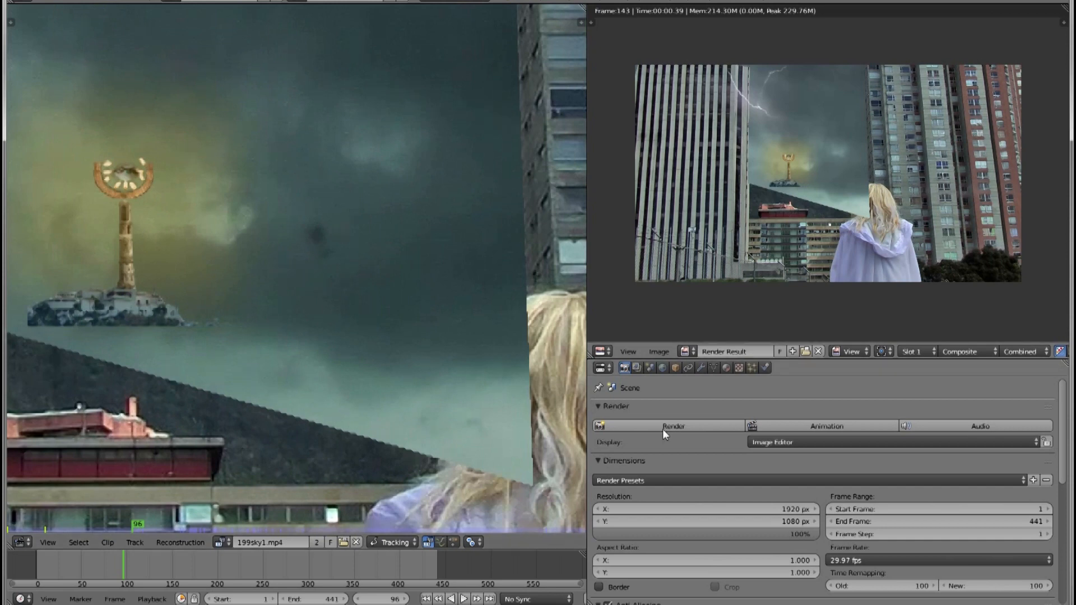
scroll(306, 230, down, 3)
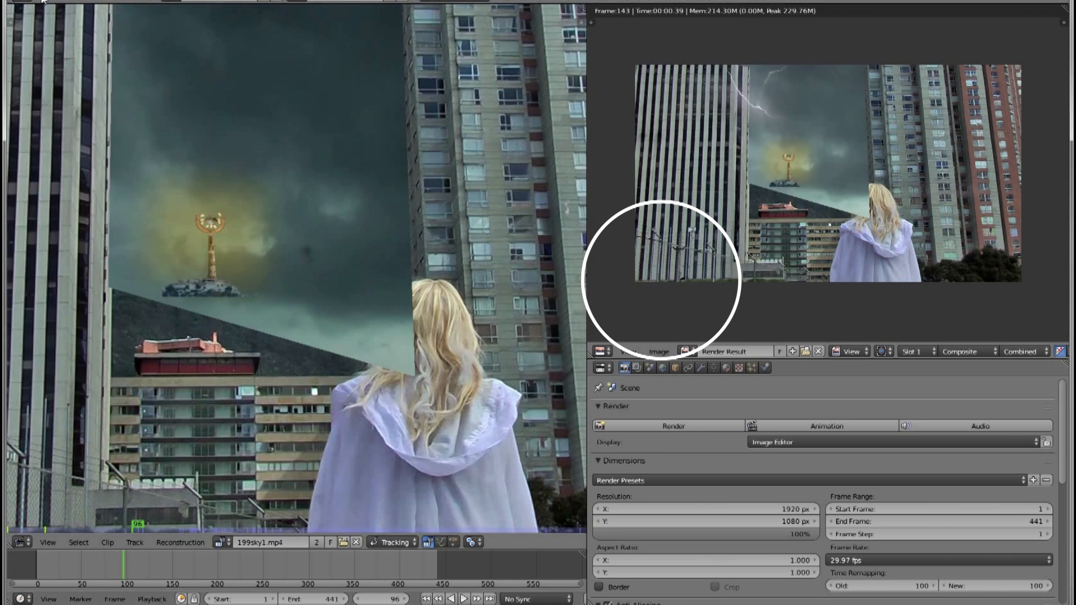
Enlarge the collapsed Info area above the clip and switch it to the Dope Sheet
drag(60, 5, 60, 49)
click(20, 42)
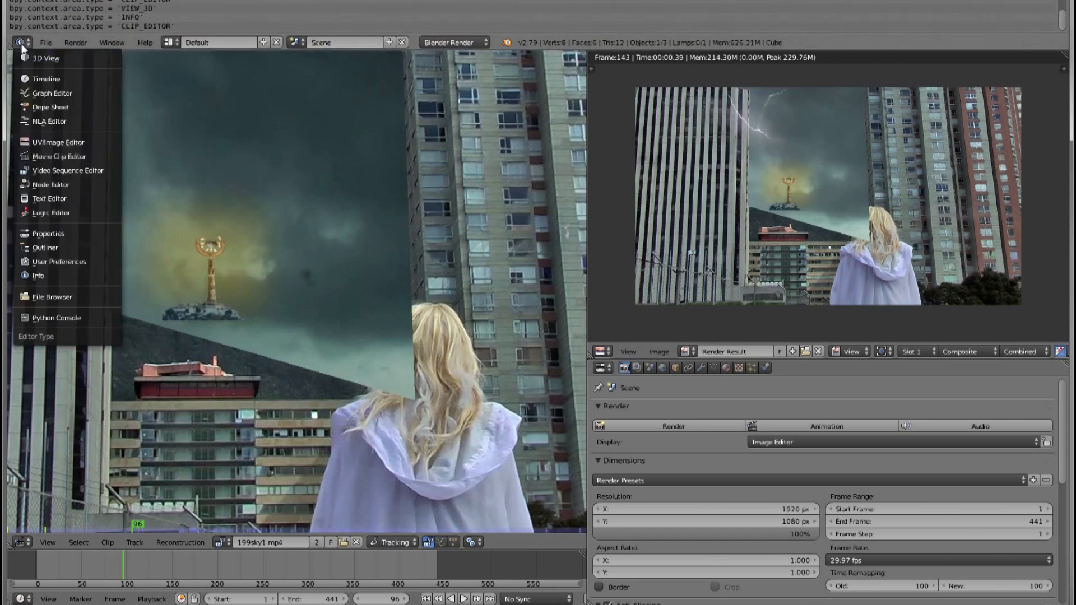
click(41, 107)
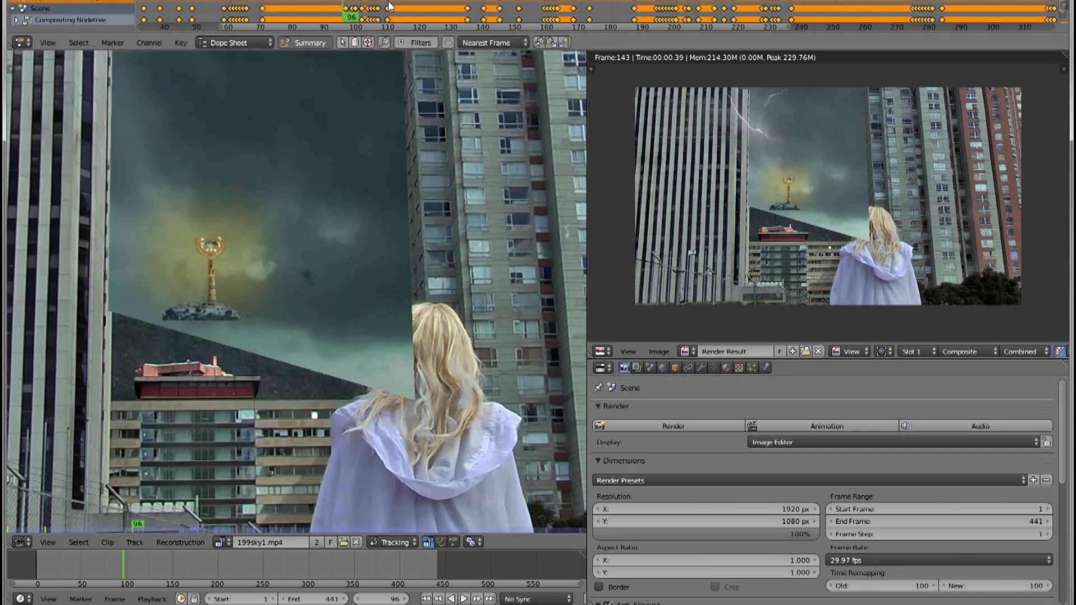
Play the footage in short bursts up to frame 107 to examine the dark spot in the sky
key(alt+a)
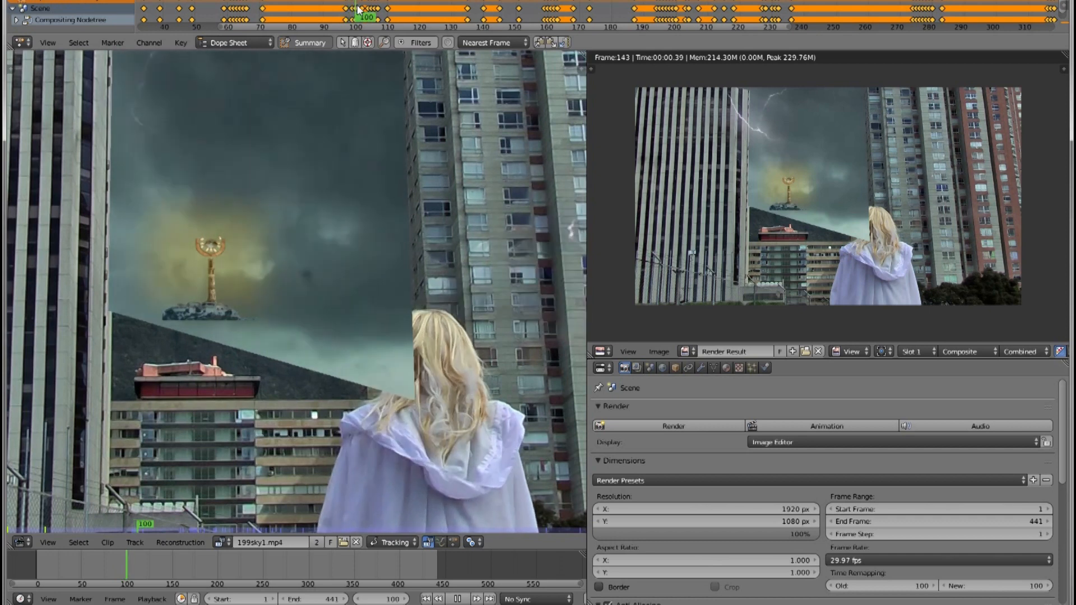
key(alt+a)
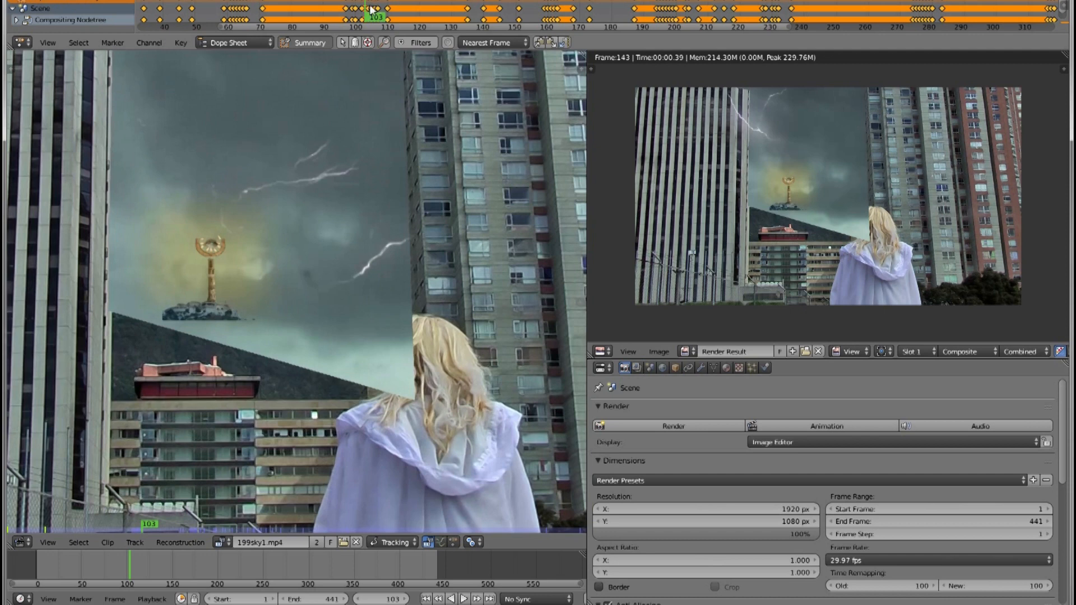
key(alt+a)
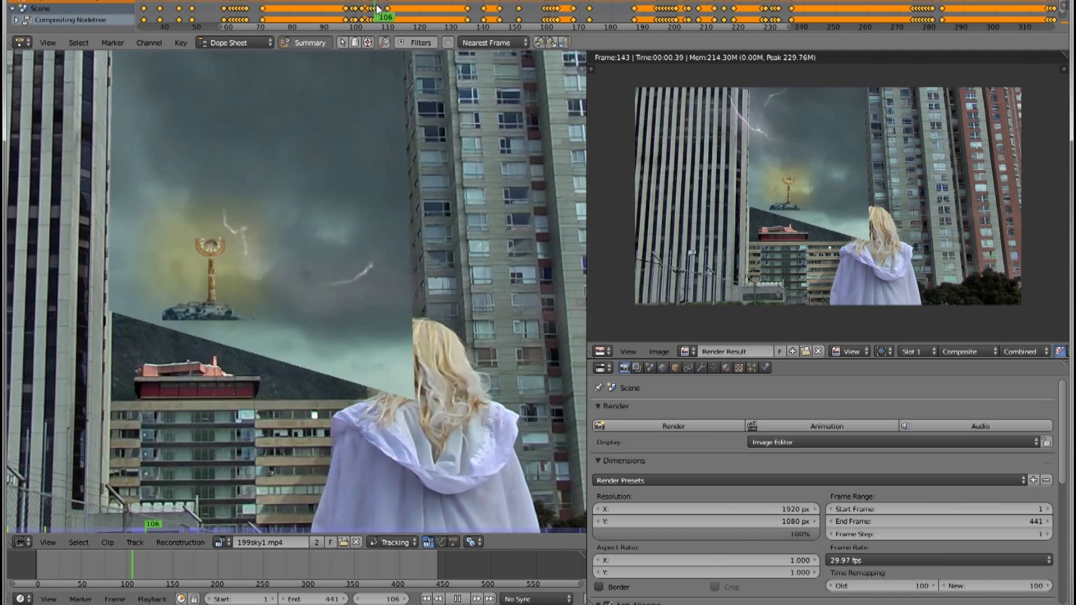
key(alt+a)
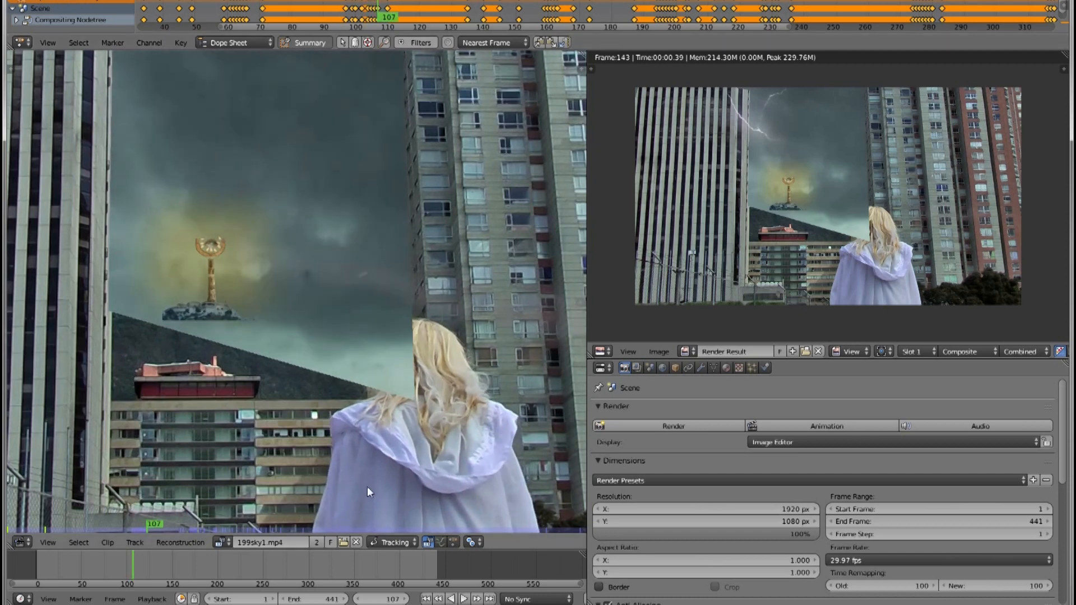
Switch the clip to Mask mode and adjust the mask and feather points around the dark sky spot at frame 107
click(400, 544)
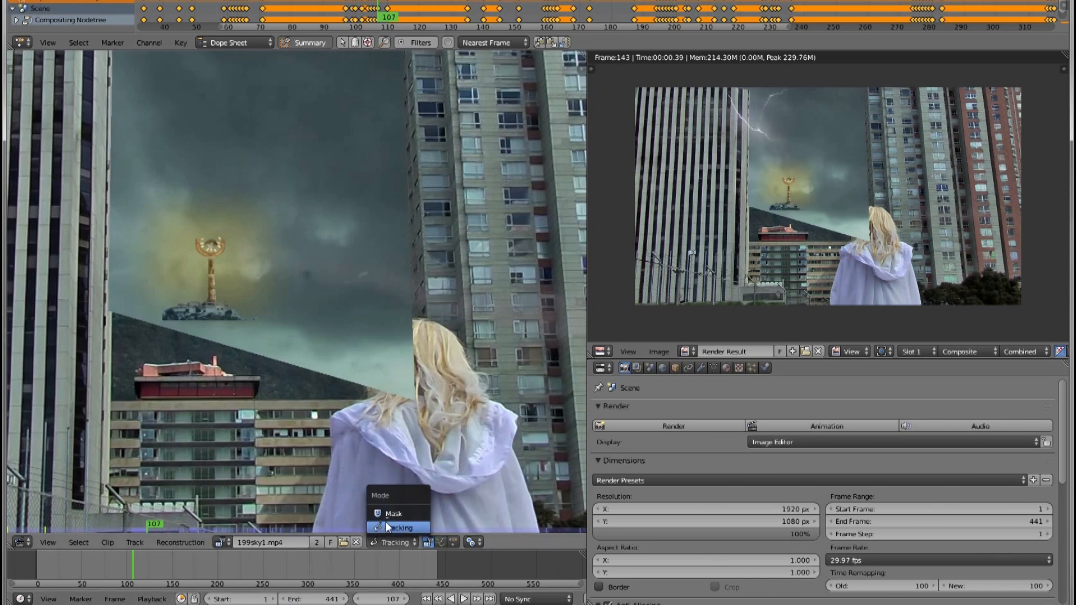
click(388, 513)
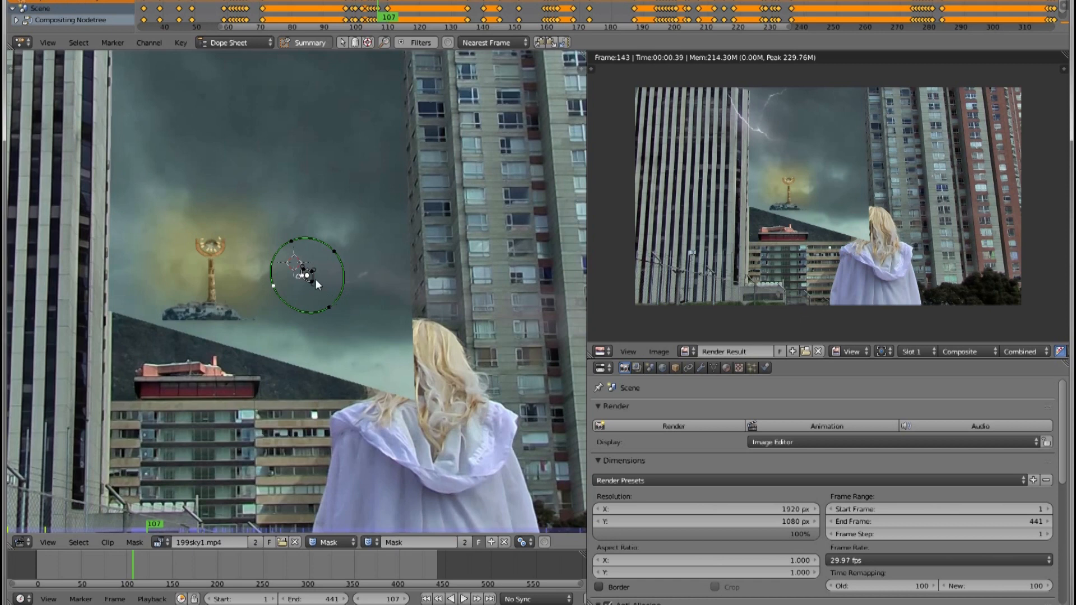
scroll(315, 279, up, 5)
drag(342, 231, 345, 227)
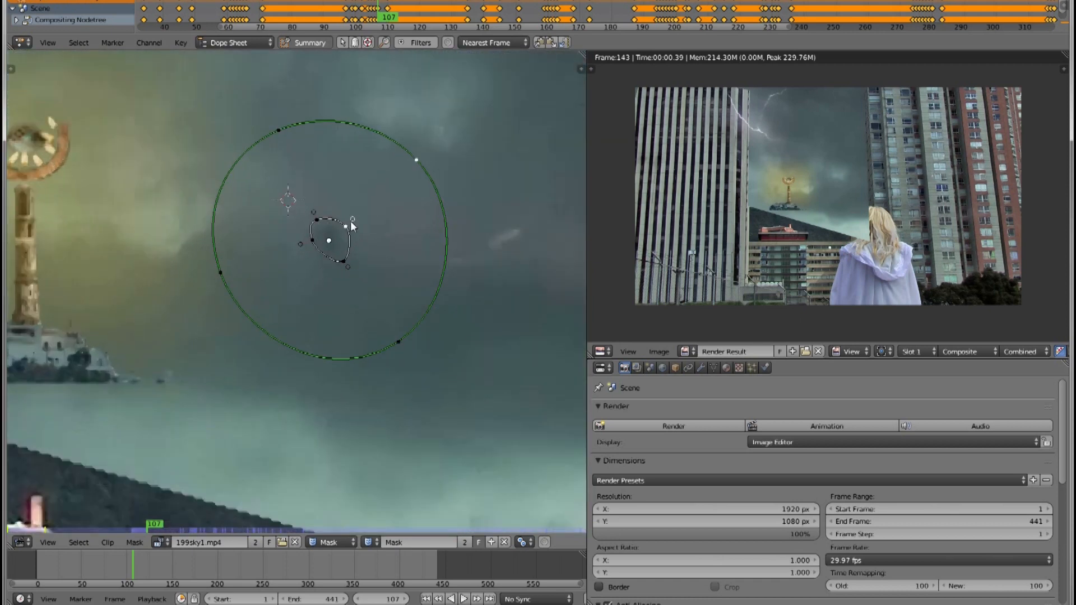
drag(314, 241, 312, 248)
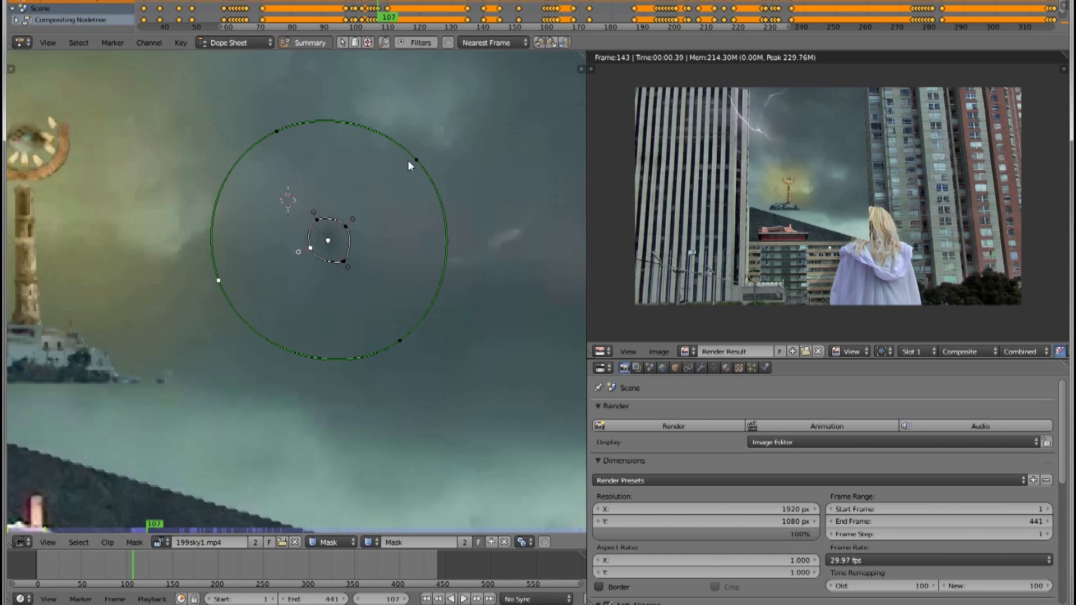
mouse_move(419, 164)
mouse_down()
mouse_move(404, 178)
mouse_move(412, 164)
mouse_up()
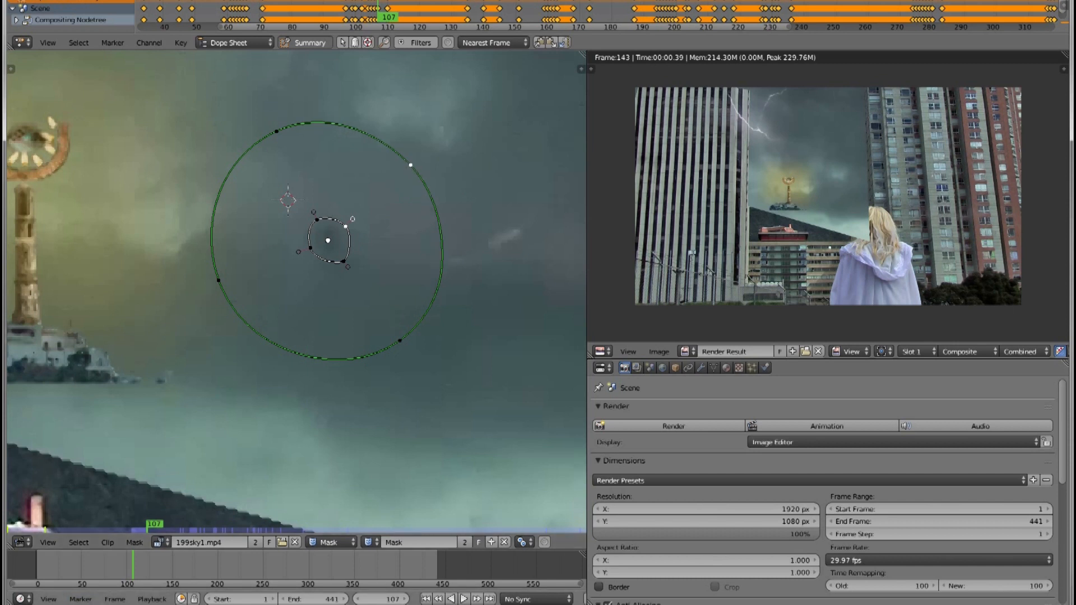
Switch the clip area to the Node Editor and move the Mix and Composite nodes up and apart
click(20, 542)
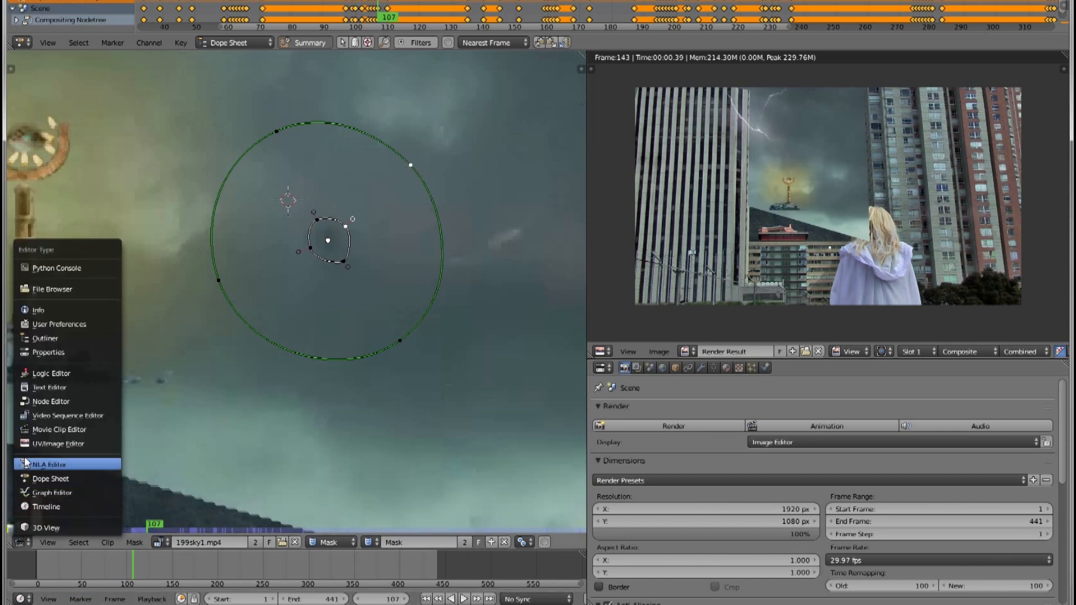
click(35, 400)
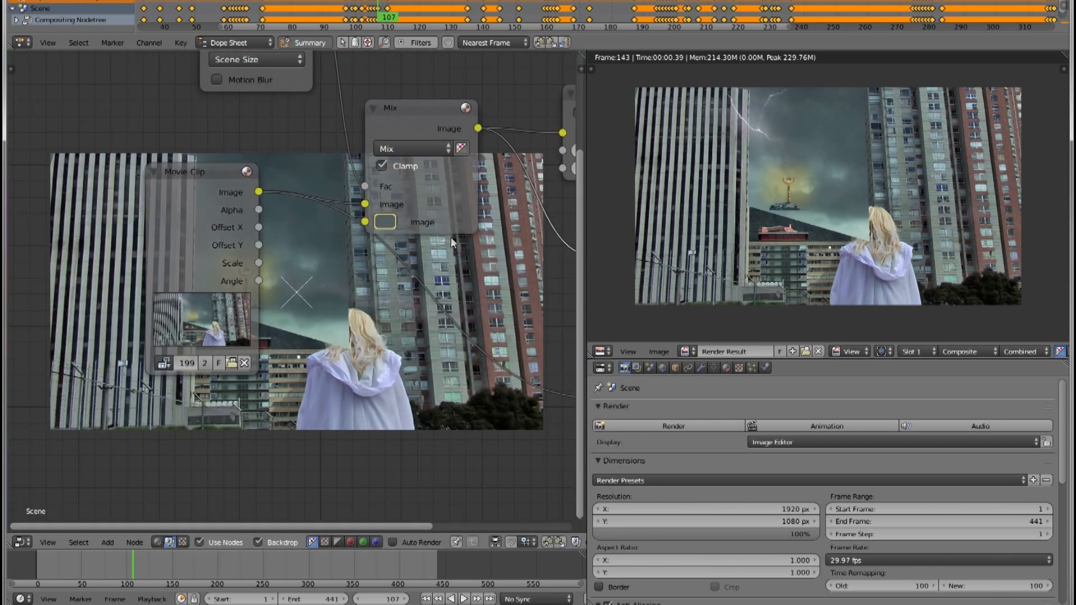
scroll(375, 203, down, 2)
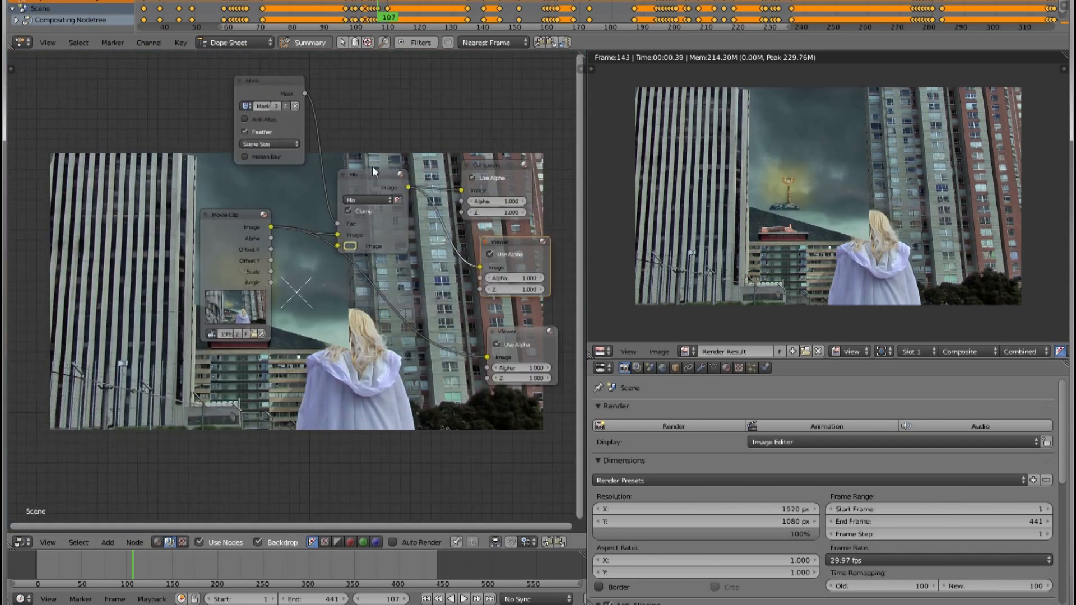
drag(372, 167, 388, 130)
drag(499, 163, 525, 136)
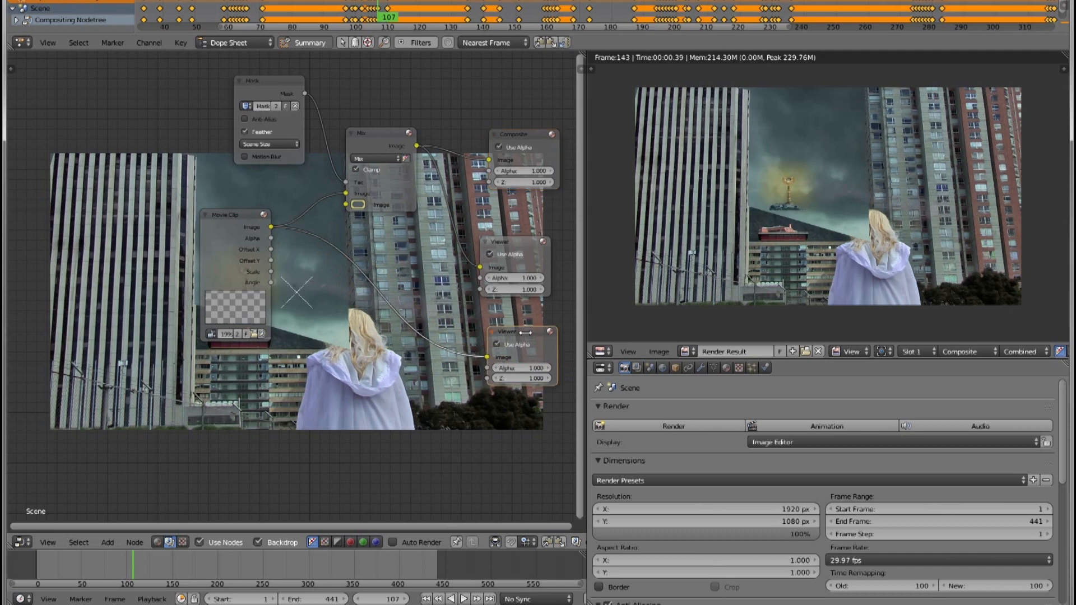
Spread out the Movie Clip, Mask, Mix, Composite and two Viewer nodes, making the Viewer fed by Mix active
drag(226, 213, 103, 204)
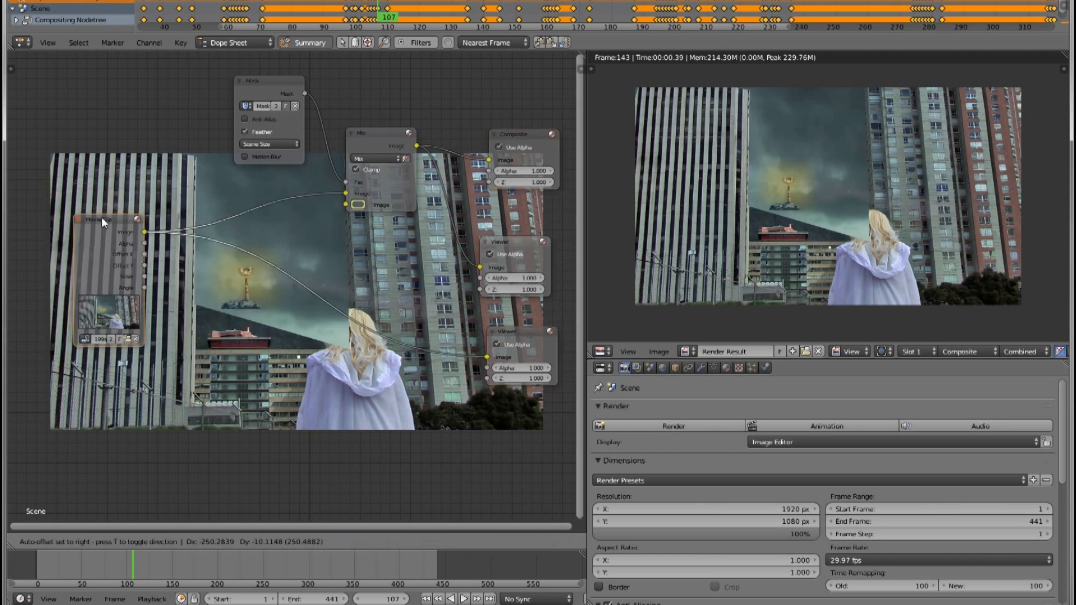
drag(274, 81, 127, 80)
drag(360, 132, 291, 127)
drag(523, 136, 513, 100)
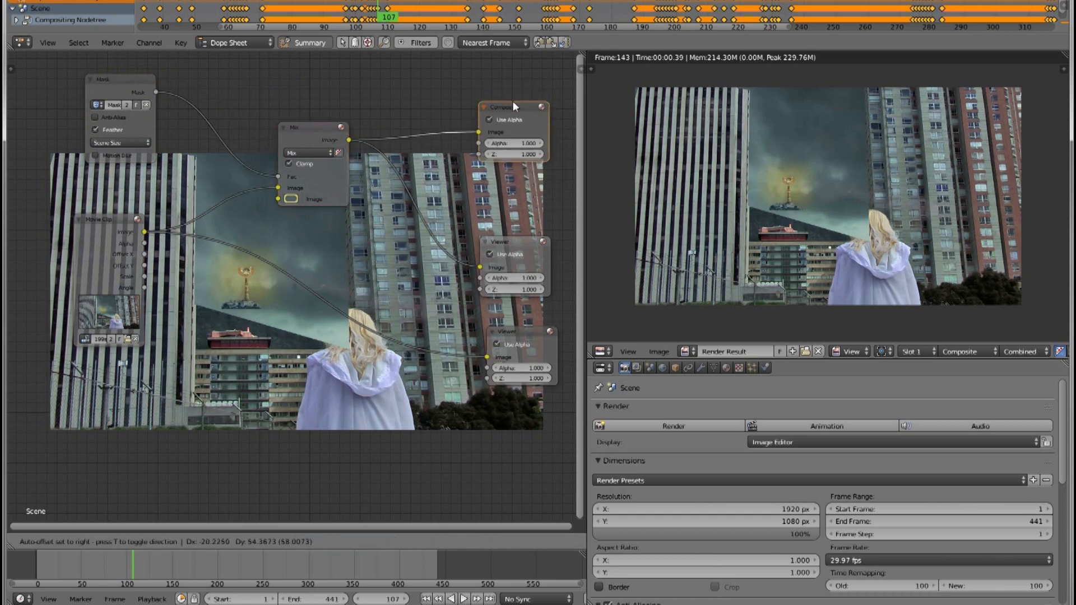
drag(511, 243, 519, 184)
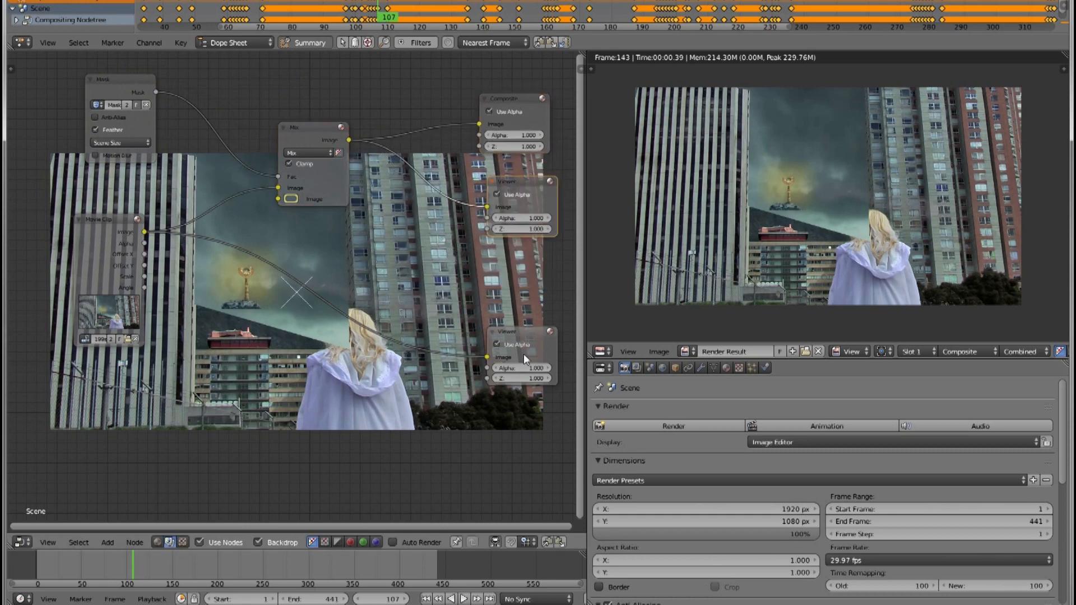
drag(529, 334, 543, 333)
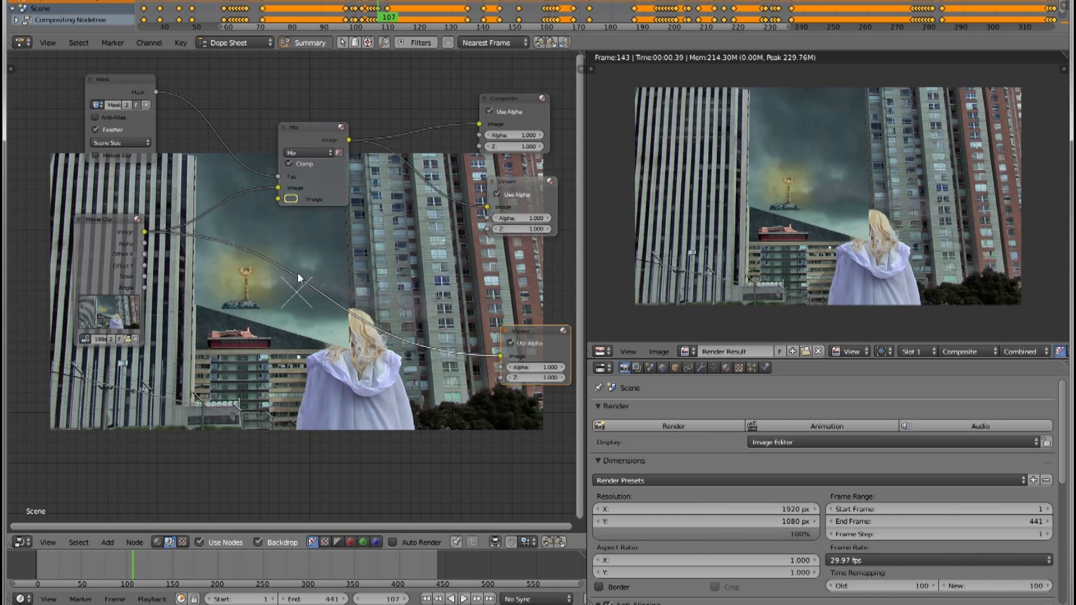
click(526, 180)
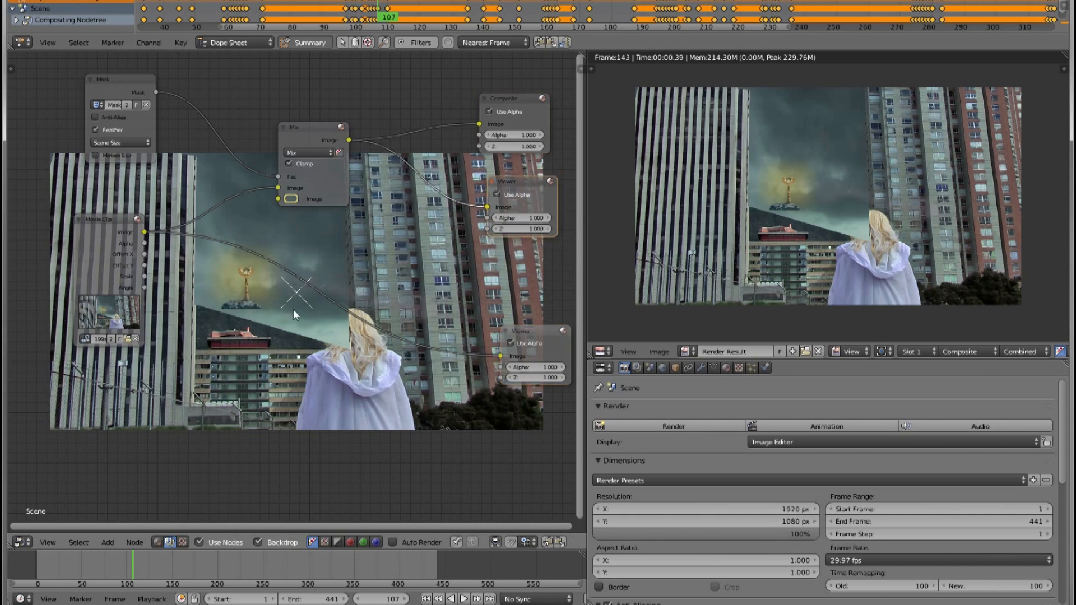
Move the Movie Clip node below the Mix node and place its connected Viewer close beside it
scroll(328, 303, up, 1)
middle_drag(322, 297, 284, 214)
scroll(307, 200, down, 2)
drag(93, 159, 193, 147)
drag(499, 264, 355, 186)
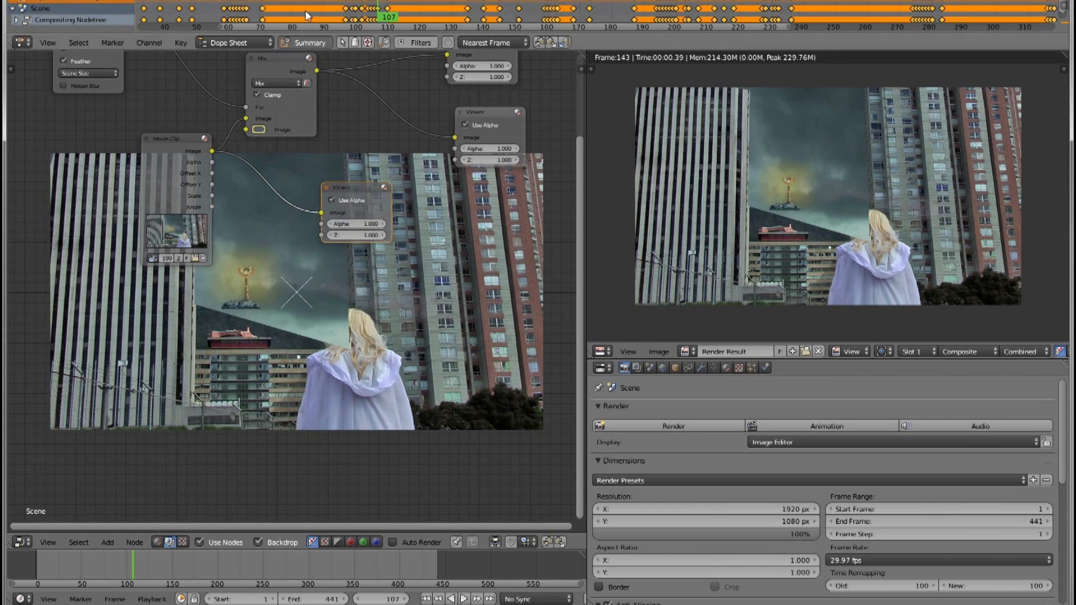
Go to frame 85 and delete the Dope Sheet keyframes between frames 90 and 120
click(339, 1)
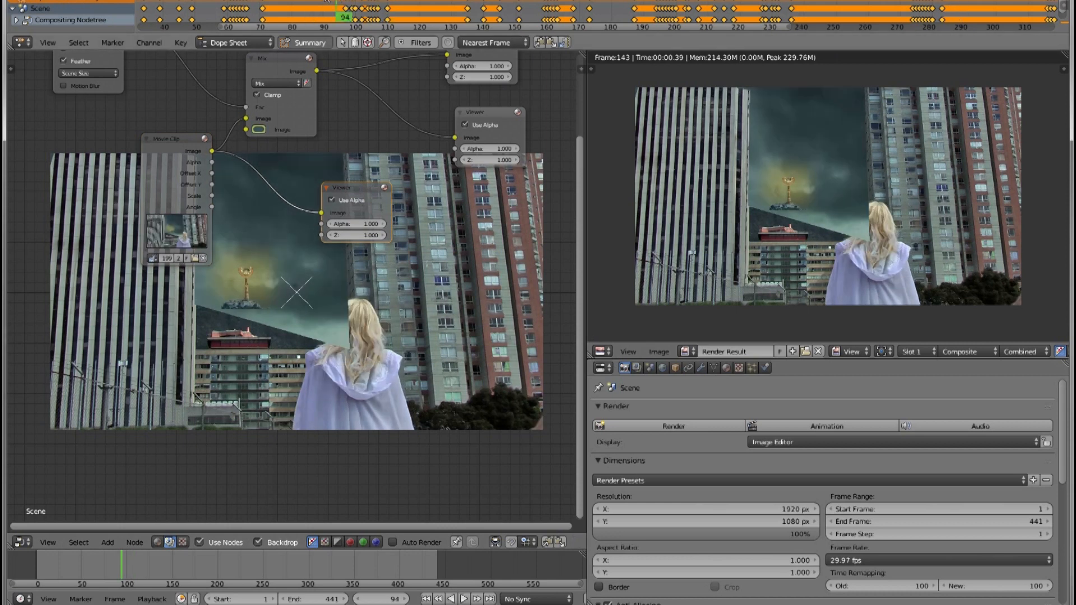
click(308, 2)
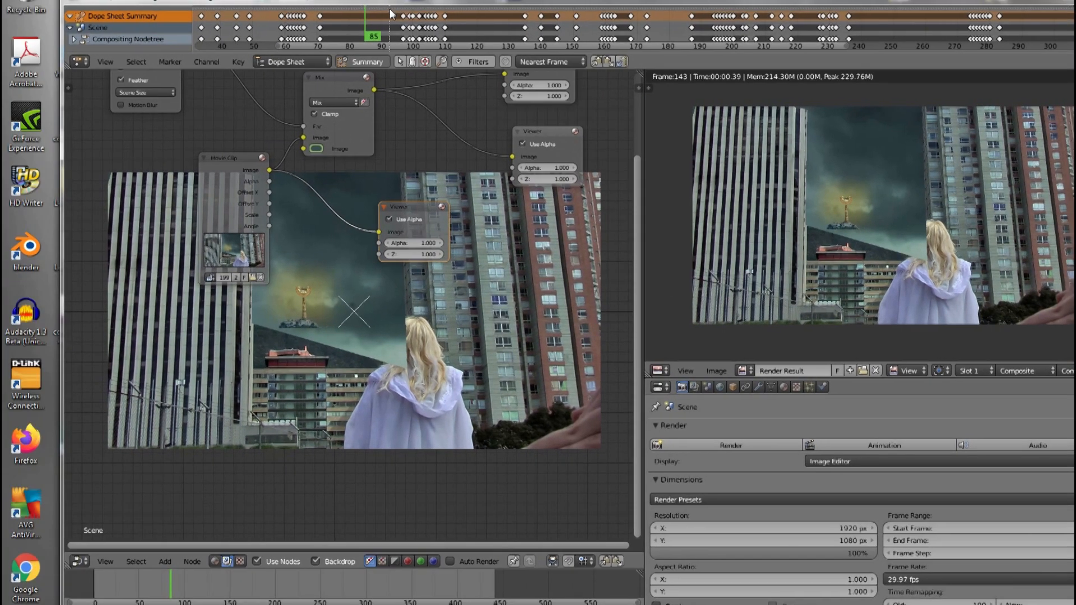
drag(391, 9, 463, 42)
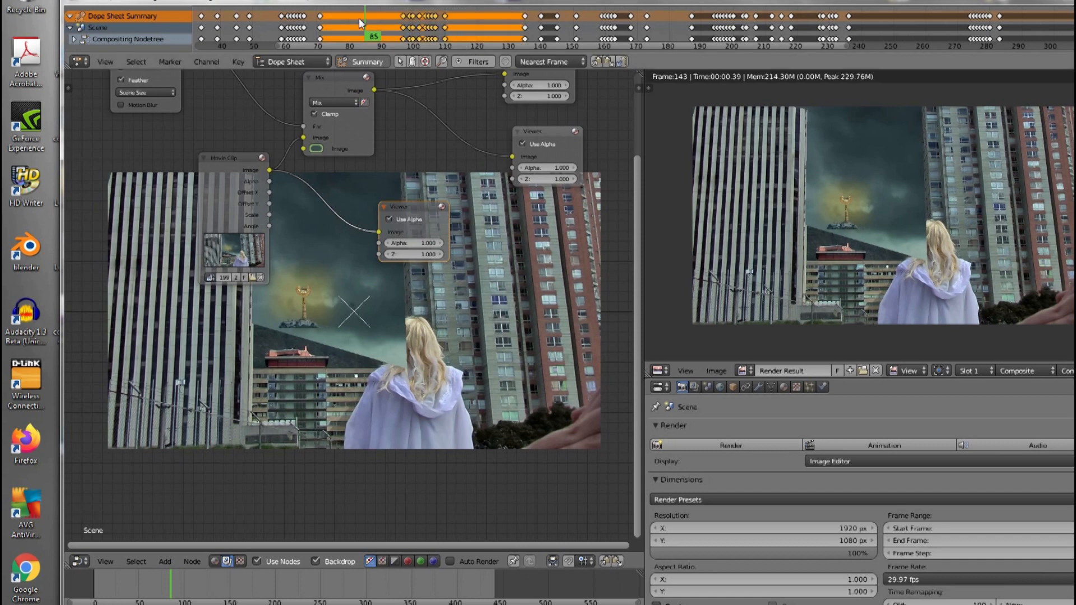
key(x)
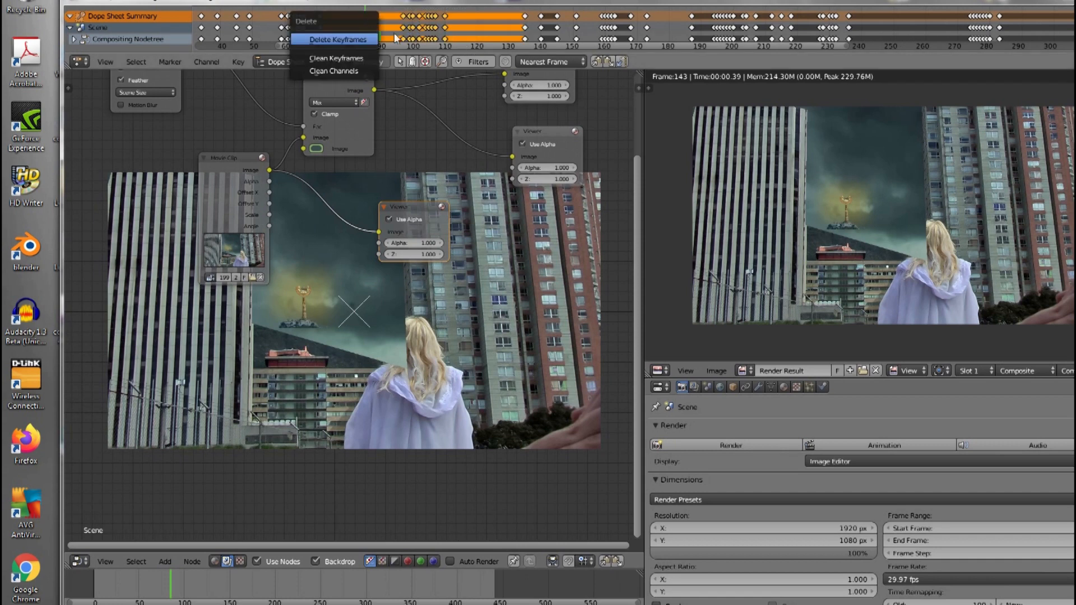
click(338, 38)
Raise the Viewer node level with the Movie Clip node and enlarge the backdrop image
scroll(305, 289, up, 2)
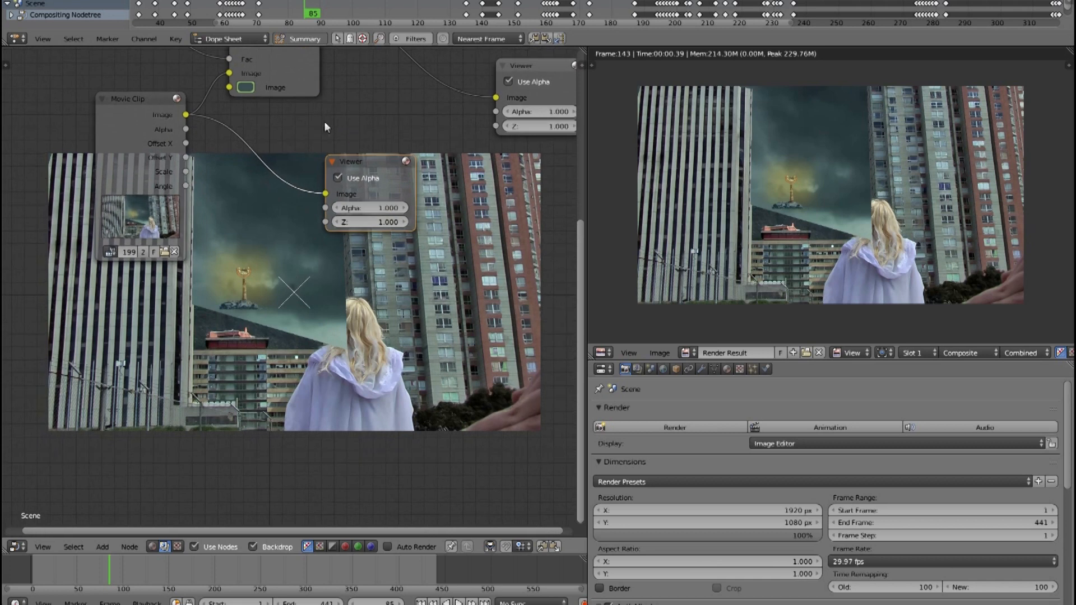
middle_drag(352, 158, 331, 232)
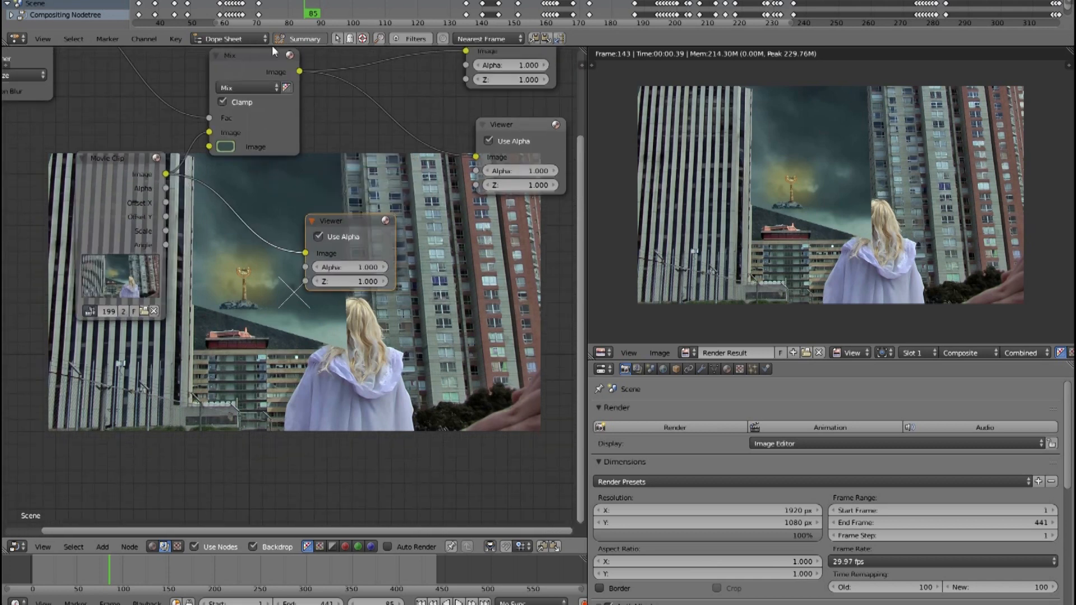
drag(353, 230, 374, 175)
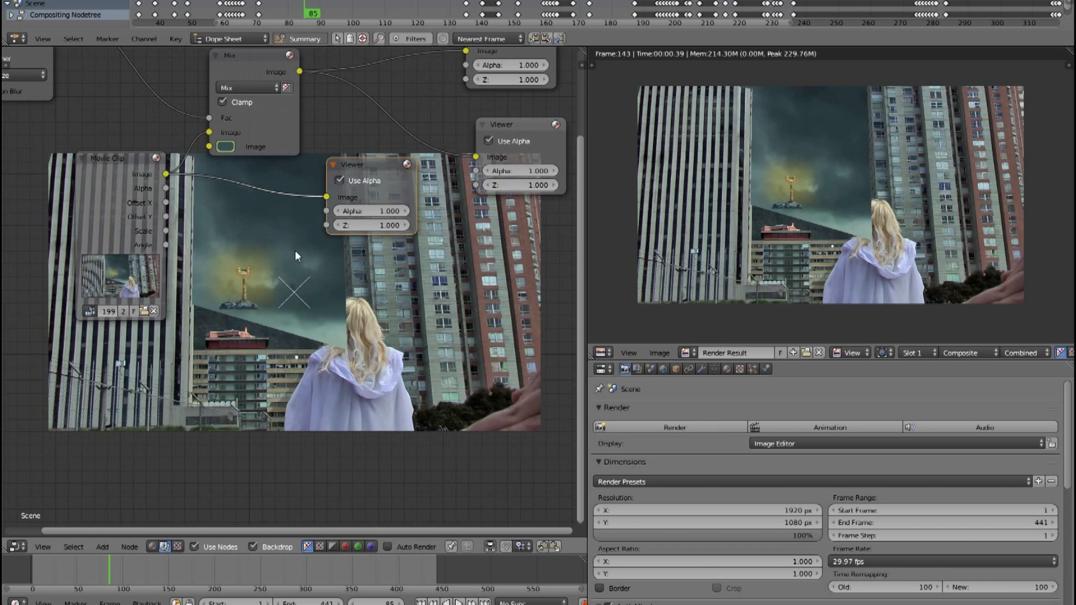
key(alt+v)
key(alt+v)
key(alt+v)
key(alt+v)
key(alt+v)
key(alt+v)
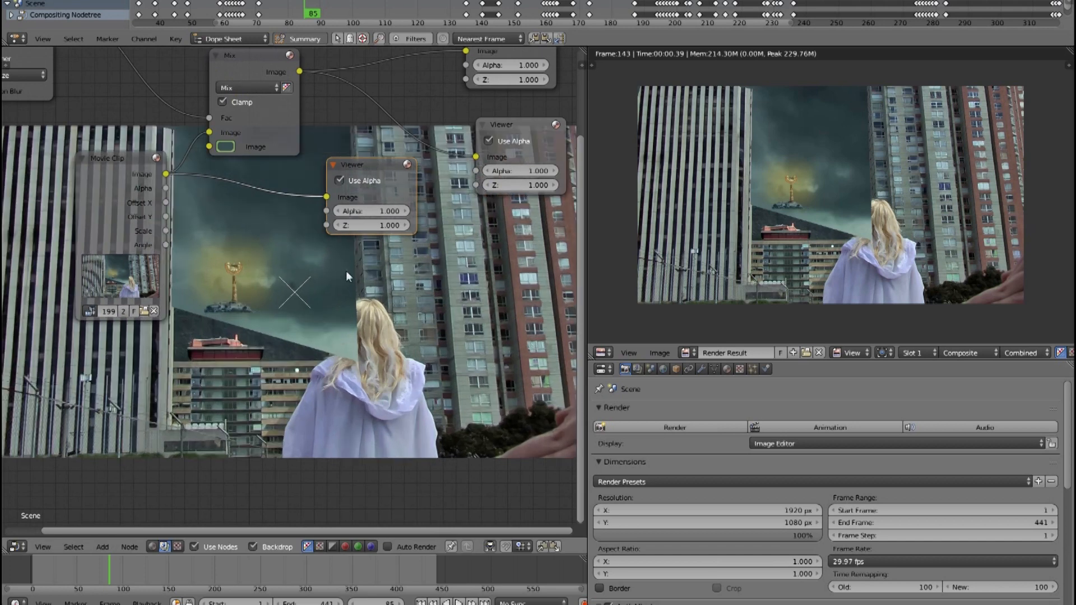
Enlarge the backdrop around the dark spot and preview the Mask node's output through the Viewer beneath Composite
key(alt+v)
key(alt+v)
key(alt+v)
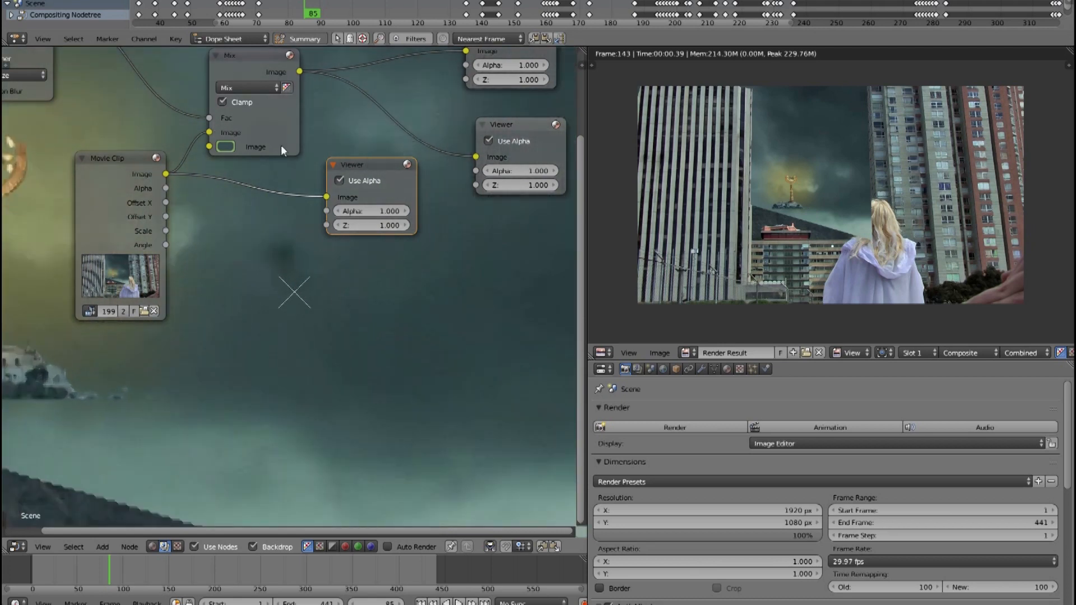
middle_drag(281, 144, 296, 300)
drag(68, 150, 501, 307)
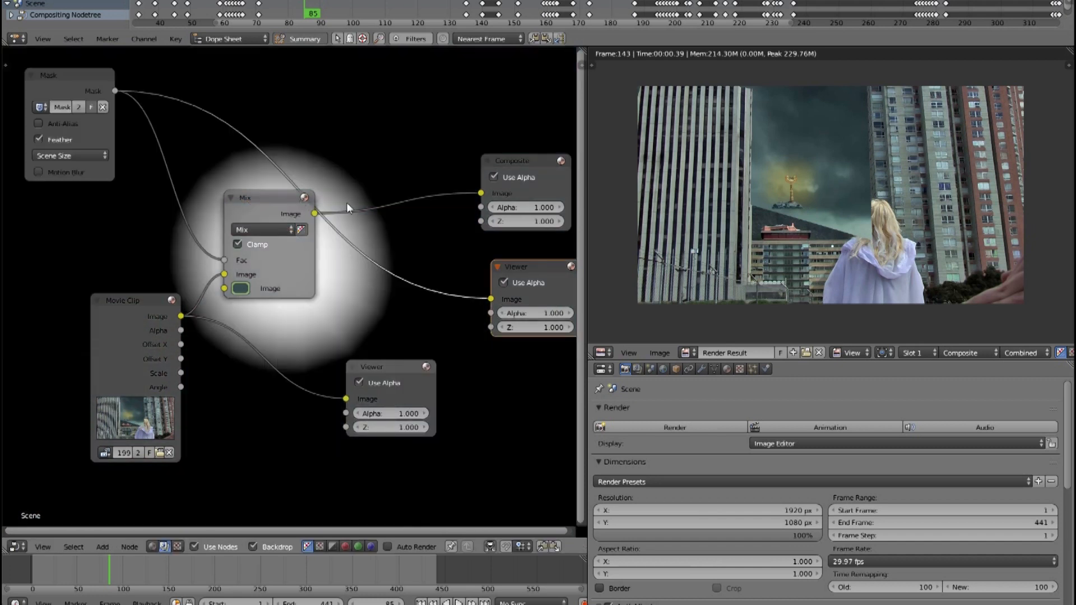
Move the Mix node up between Mask and Composite, feed both Viewers from it, and shift the lower Viewer closer to the other one
drag(275, 200, 140, 271)
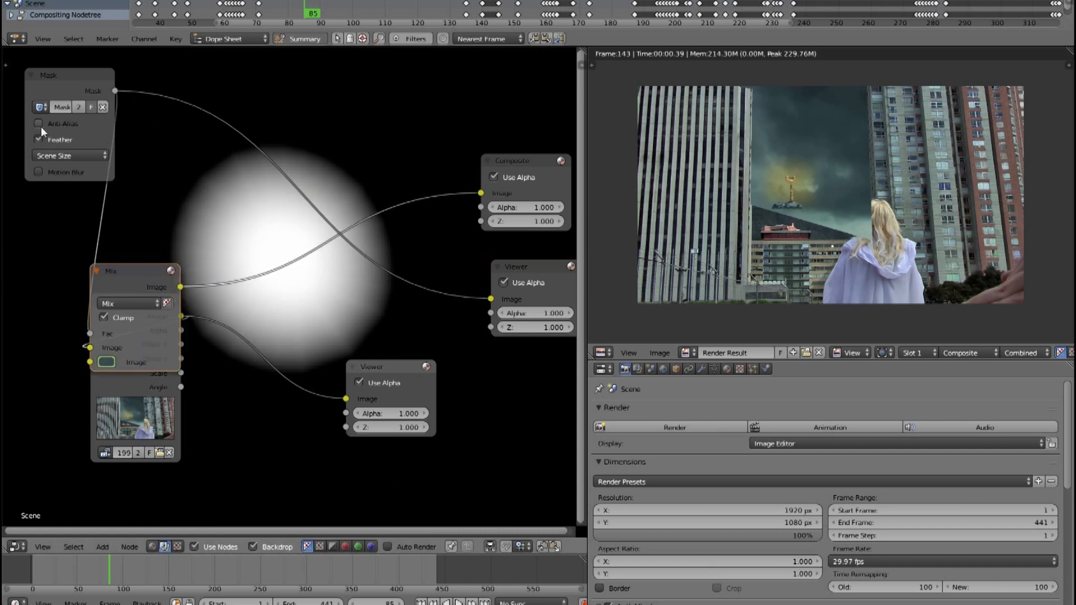
drag(121, 267, 281, 80)
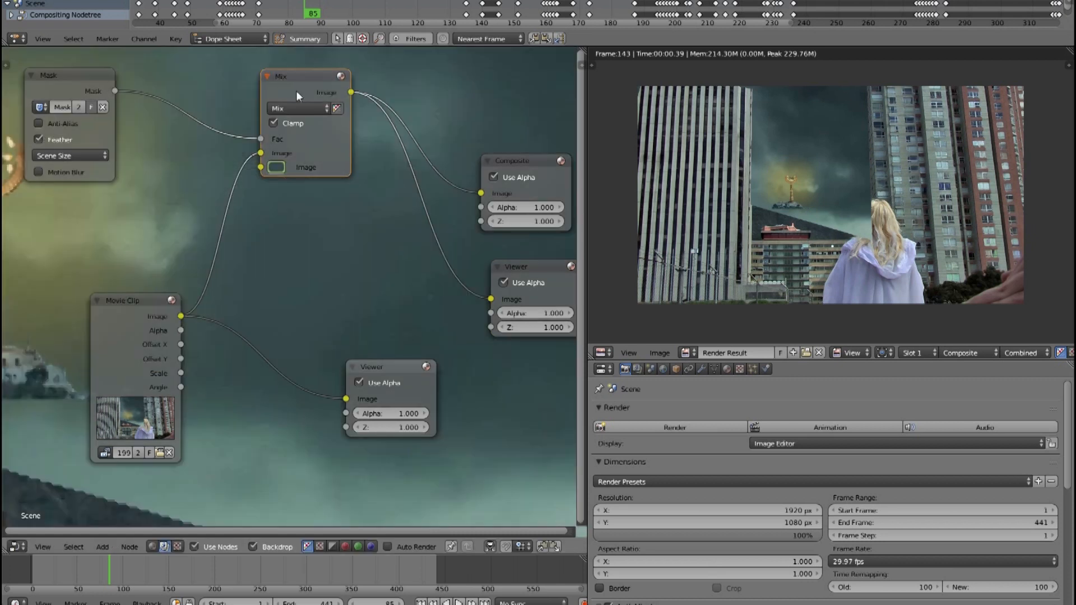
click(276, 167)
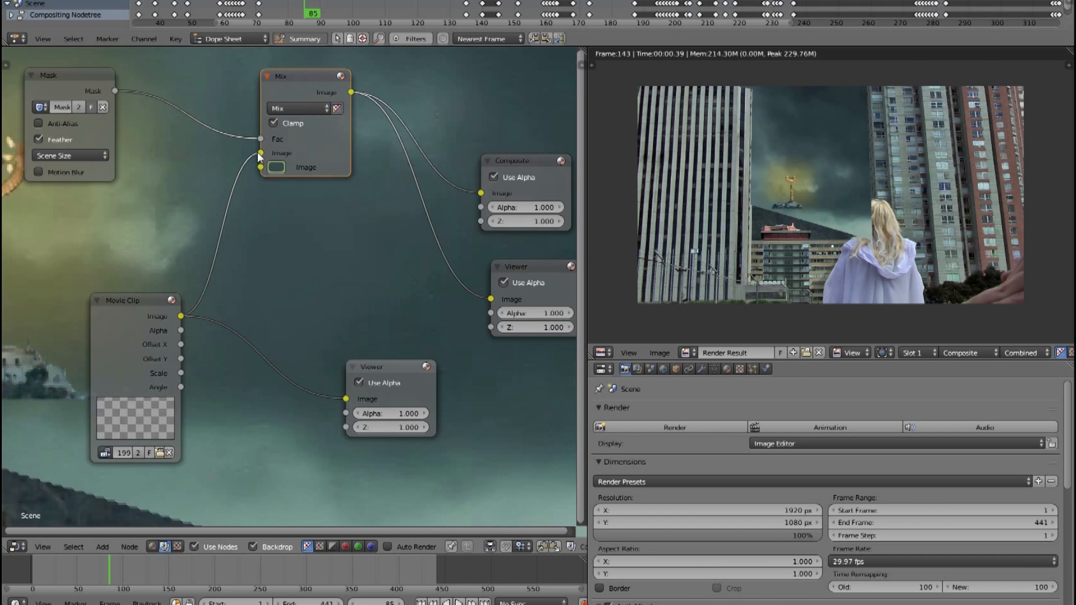
mouse_move(261, 152)
mouse_down()
mouse_move(226, 201)
mouse_move(260, 167)
mouse_up()
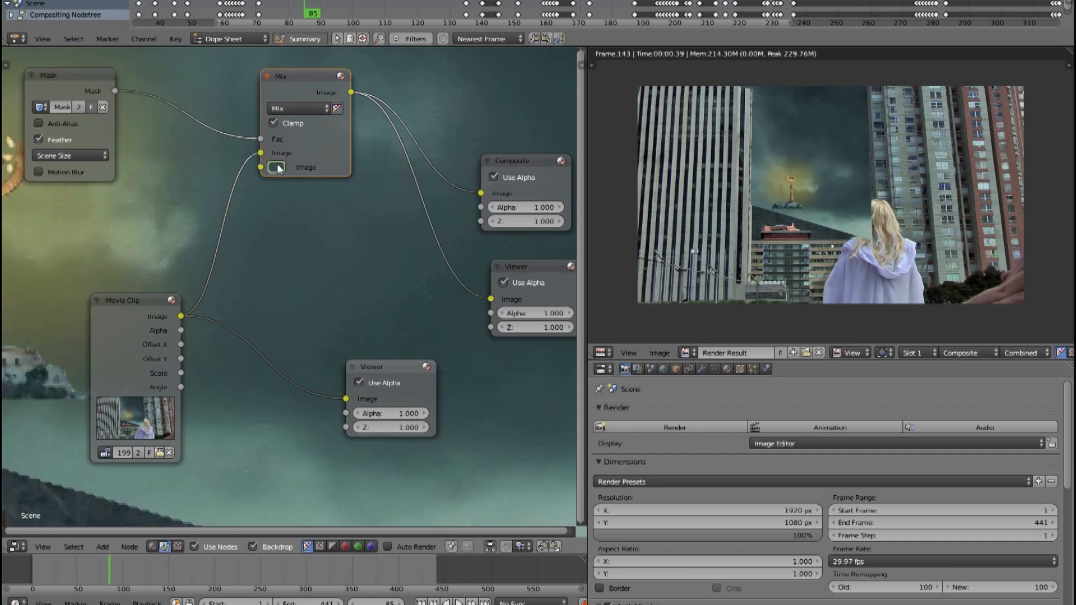
drag(349, 92, 345, 398)
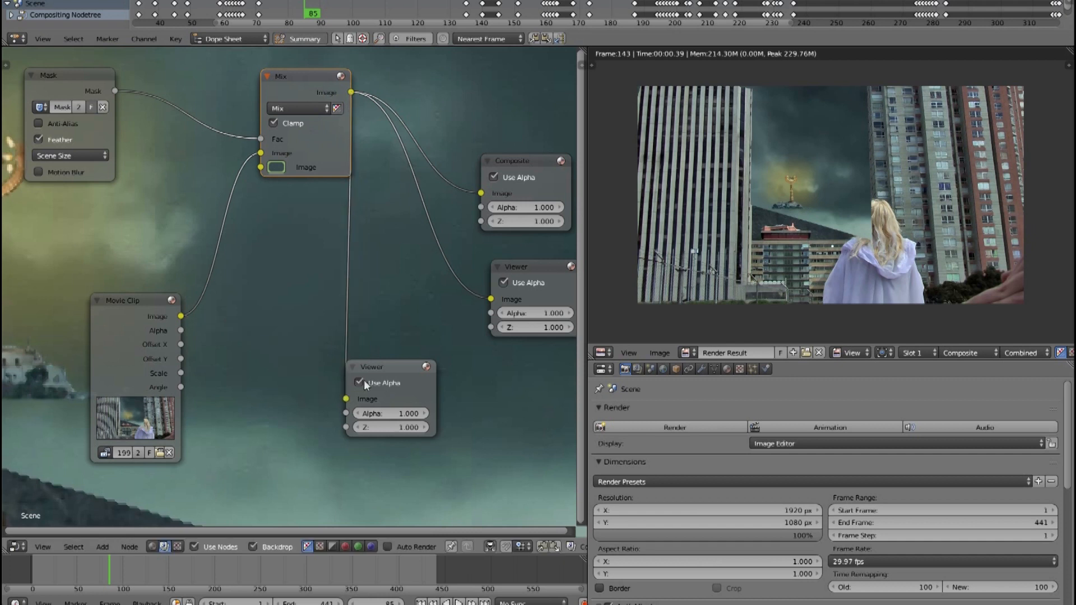
drag(379, 367, 473, 402)
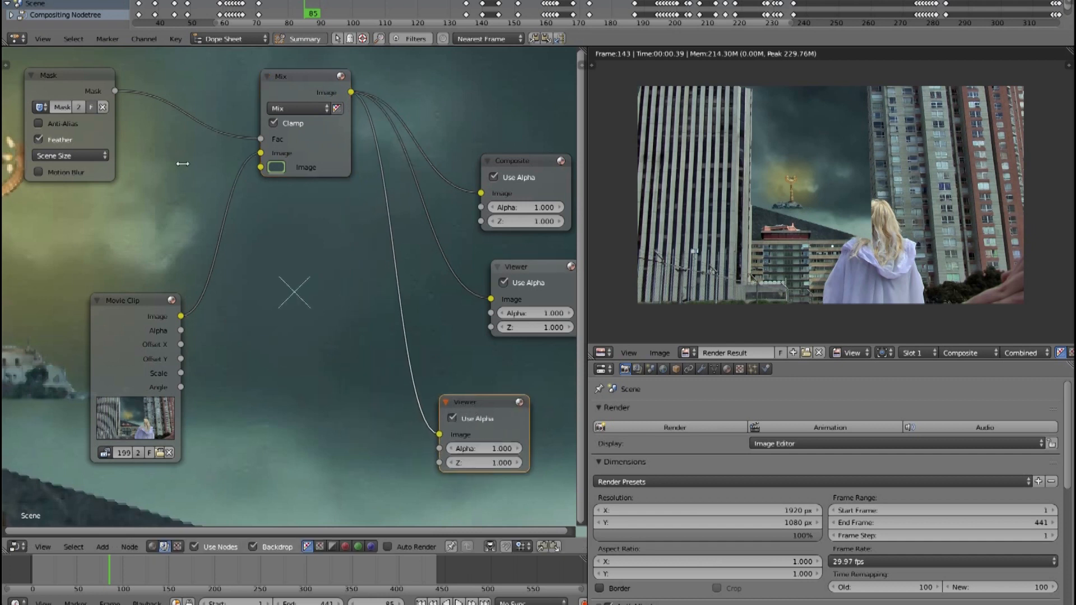
Set the Mix node's second image colour to dark red, R 0.075, G 0.007, B 0.019
click(276, 167)
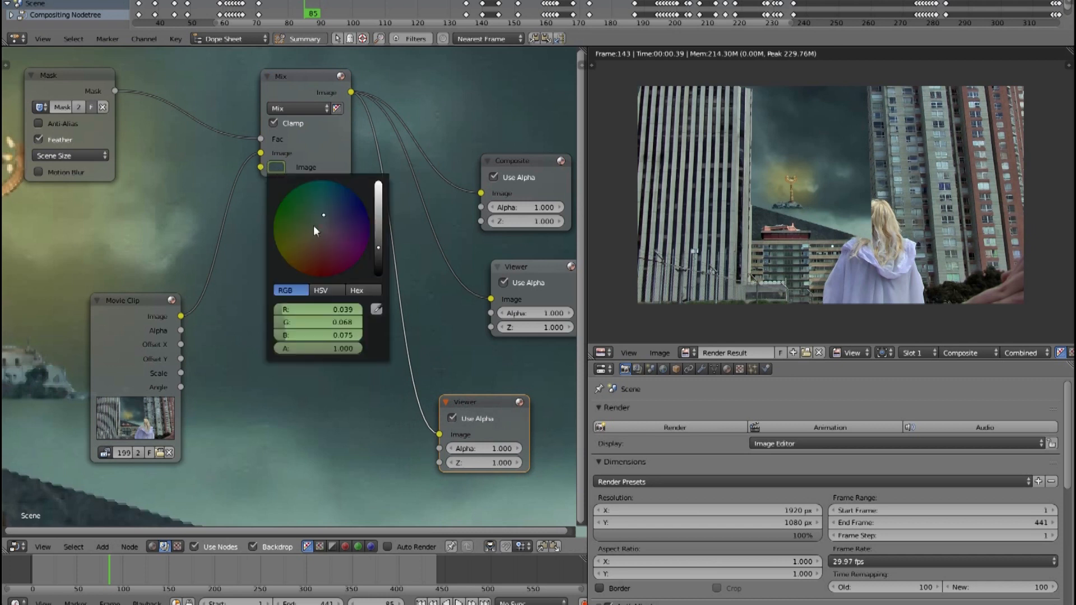
click(323, 264)
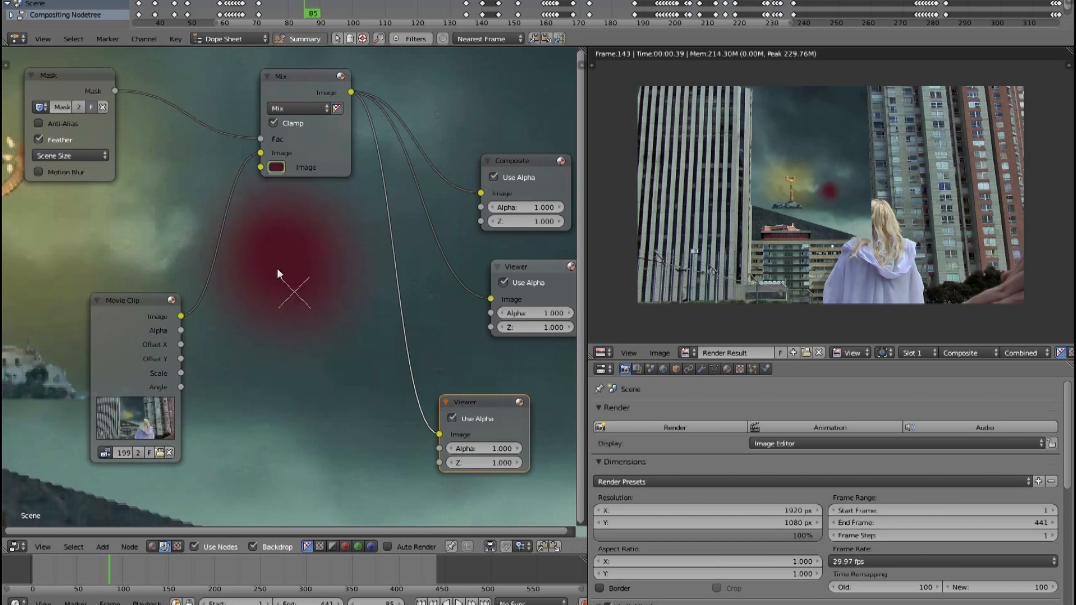
click(276, 167)
Feed the lower Viewer from Movie Clip, sample the clear sky beside the spot as Mix's second colour, and keyframe it at frame 85
drag(180, 316, 446, 433)
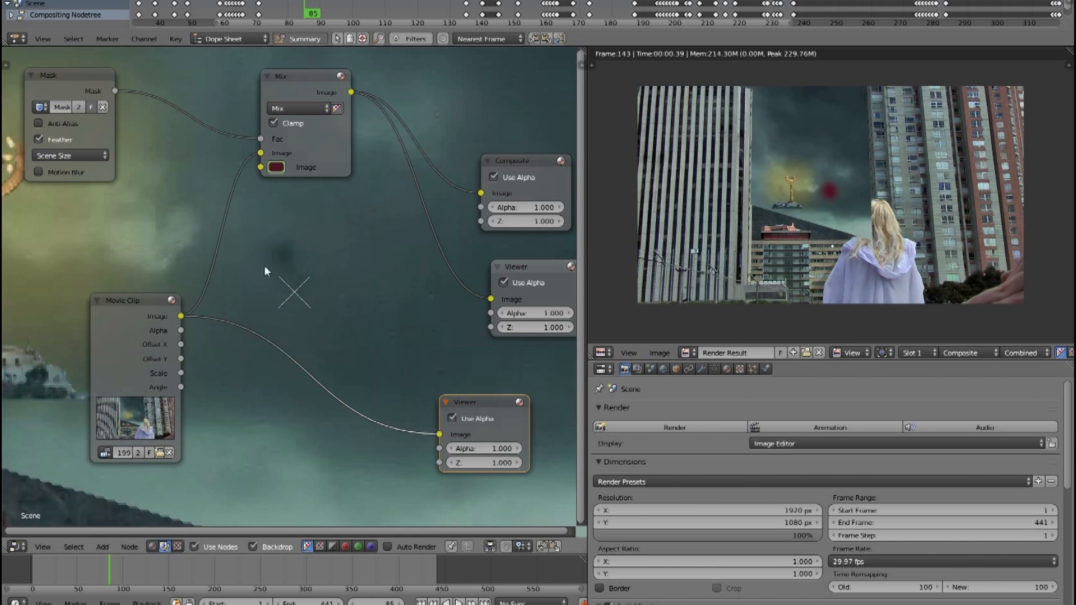
click(277, 167)
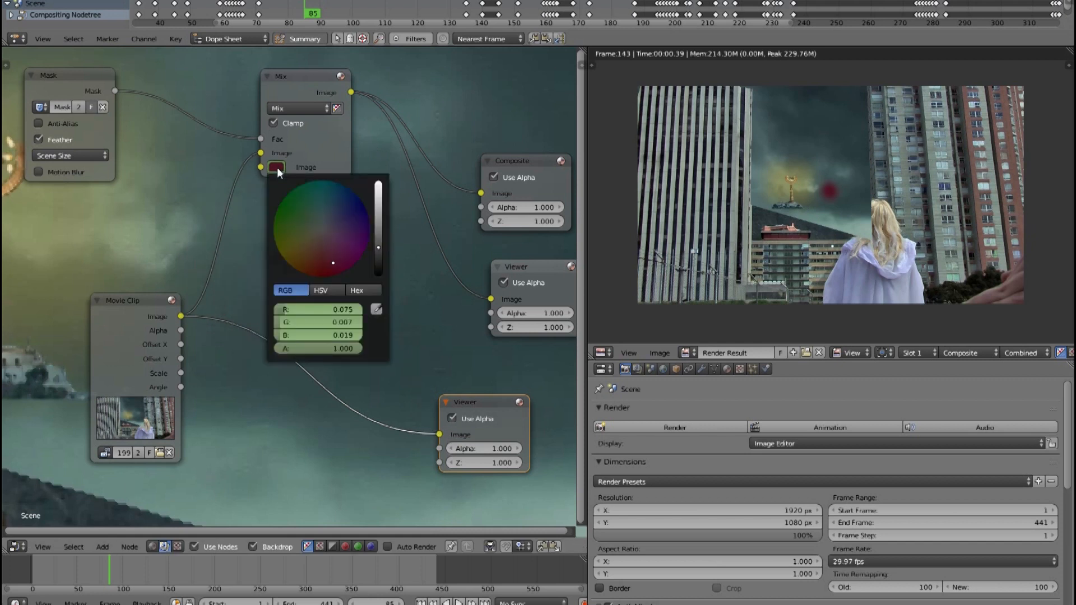
click(377, 307)
click(303, 255)
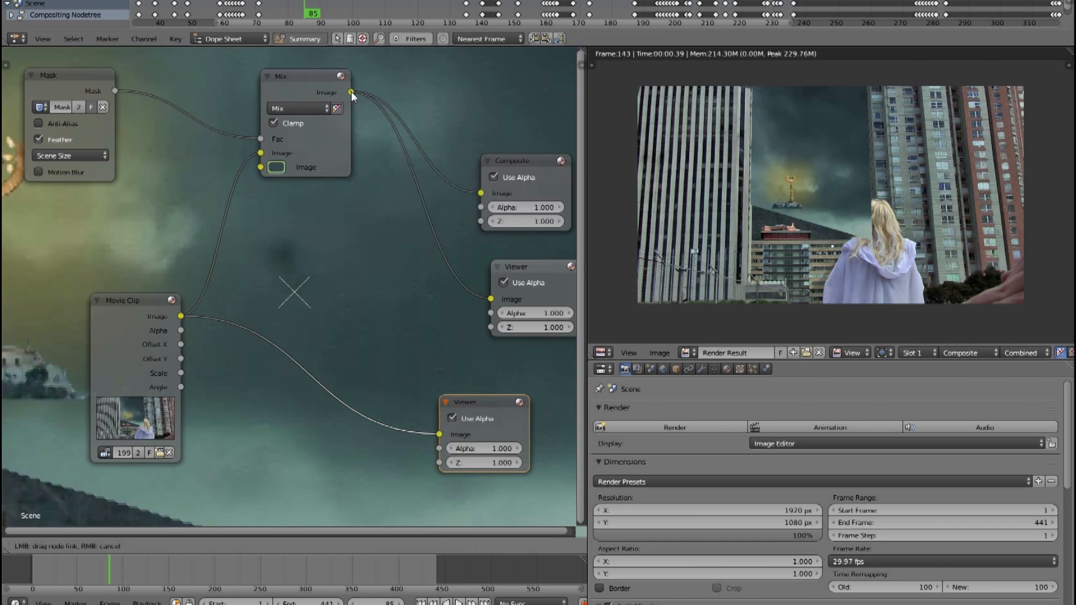
click(535, 264)
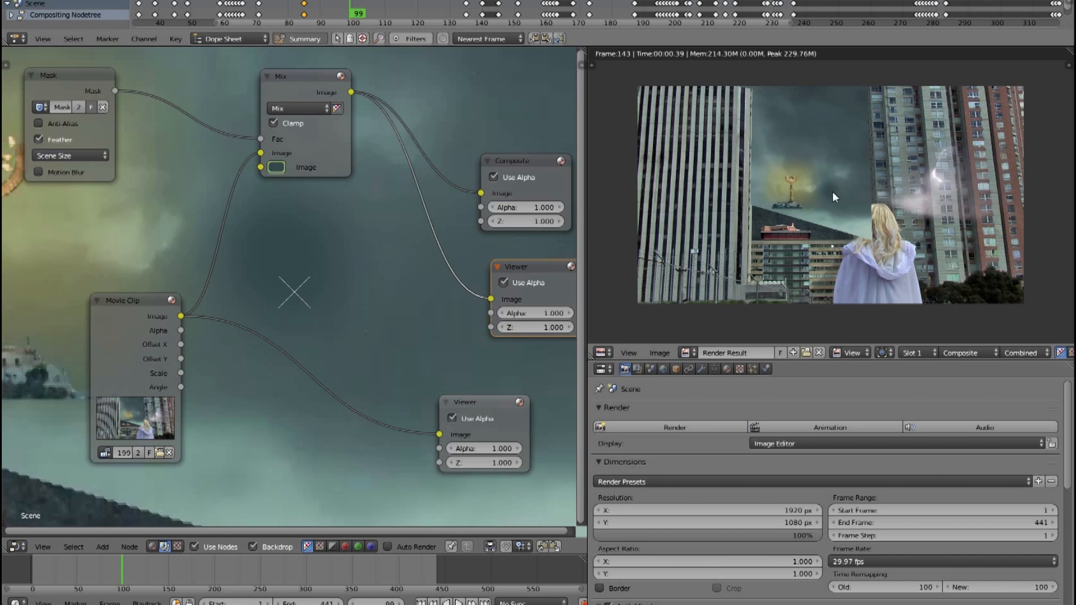
At frame 99, sample the clear sky beside the spot as Mix's second colour, keyframe it, and reactivate the Viewer fed by Mix
click(502, 400)
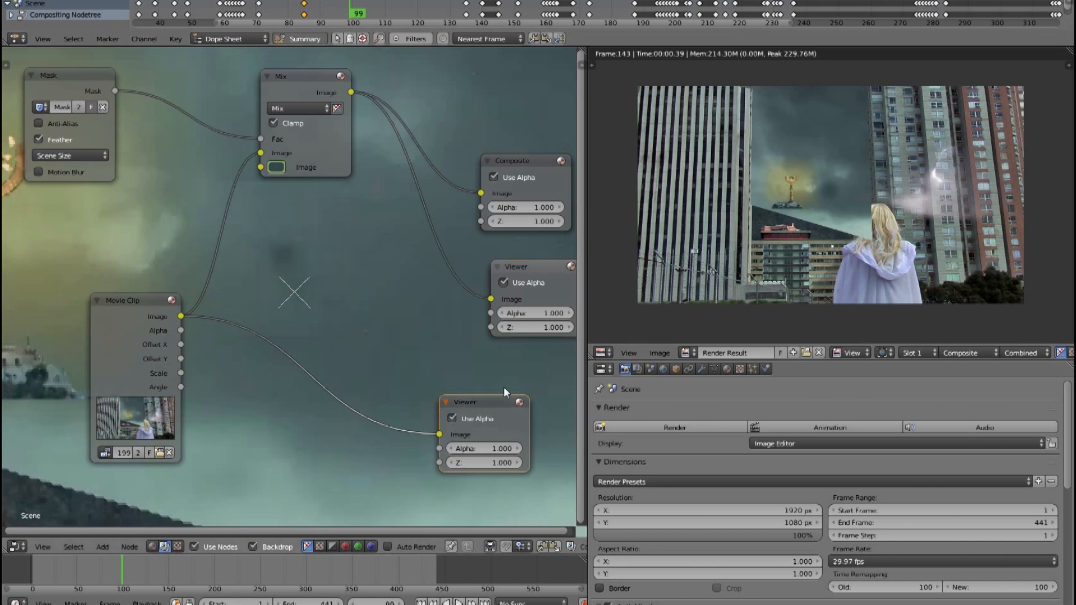
click(276, 168)
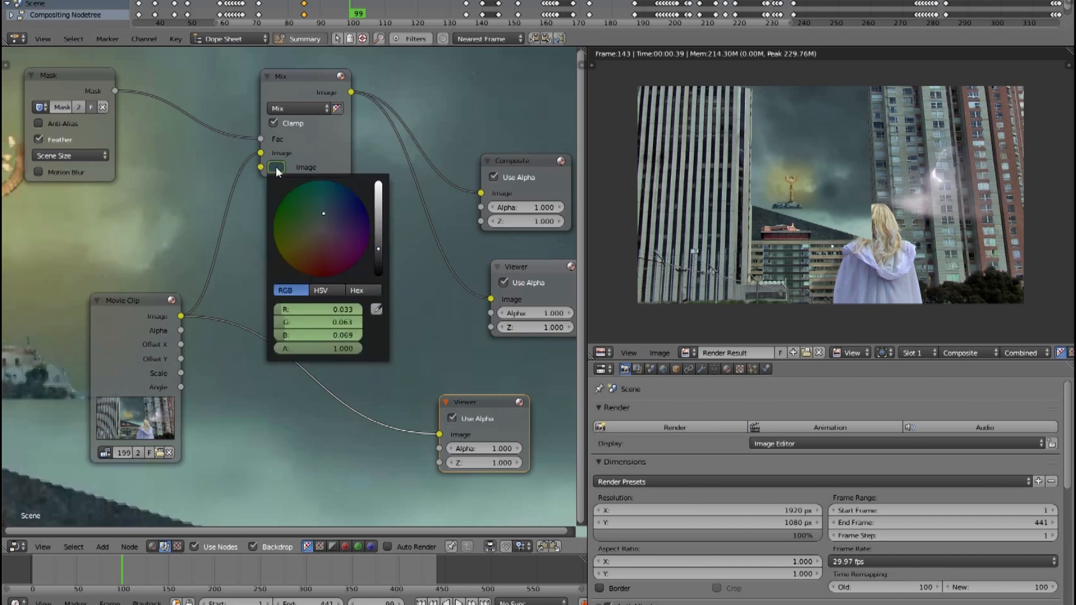
click(378, 308)
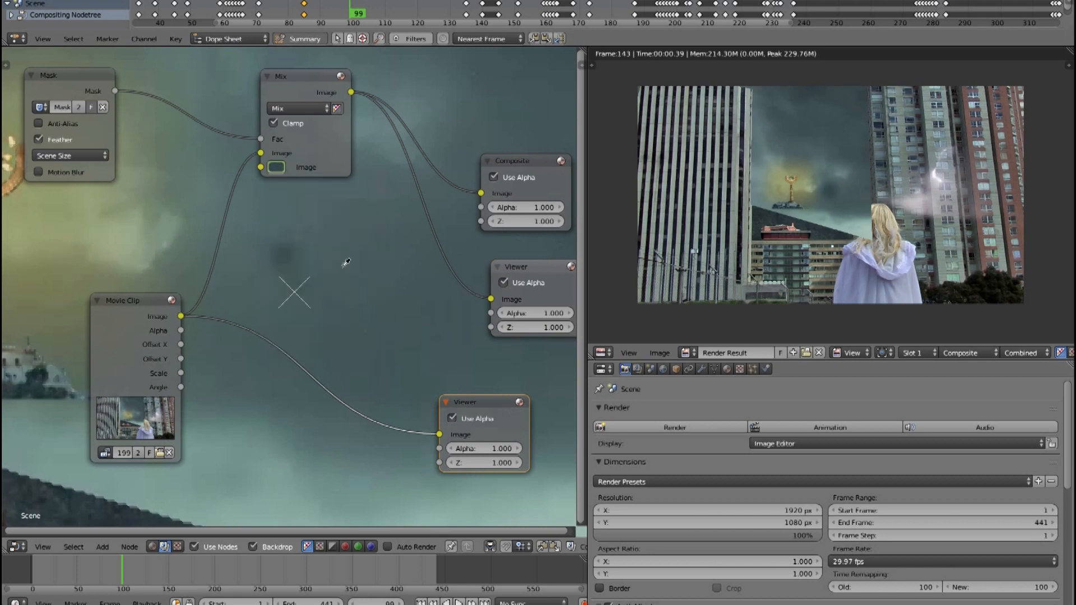
click(303, 255)
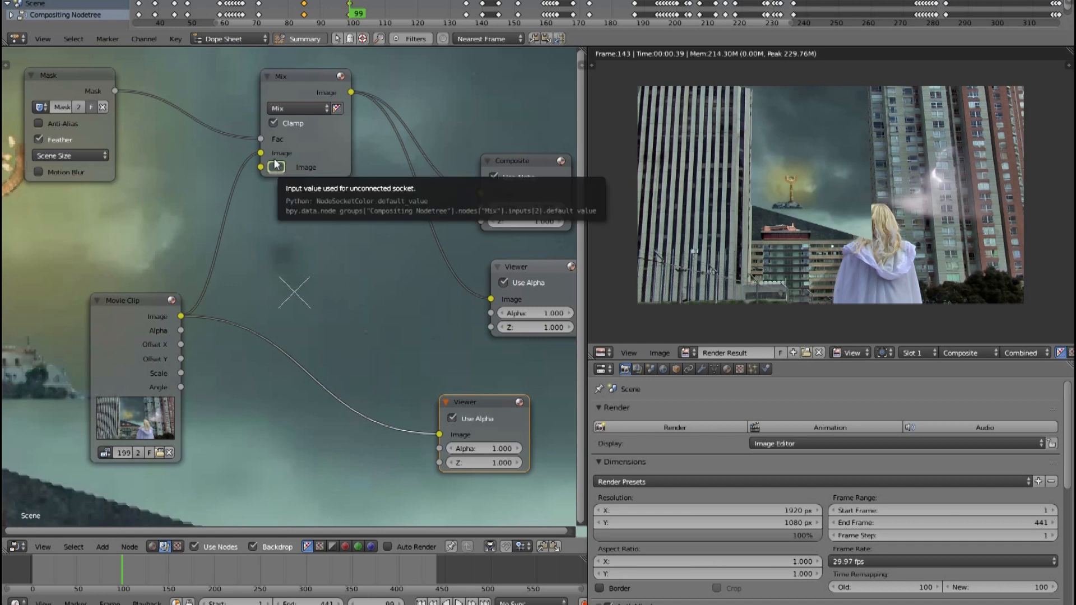
click(533, 267)
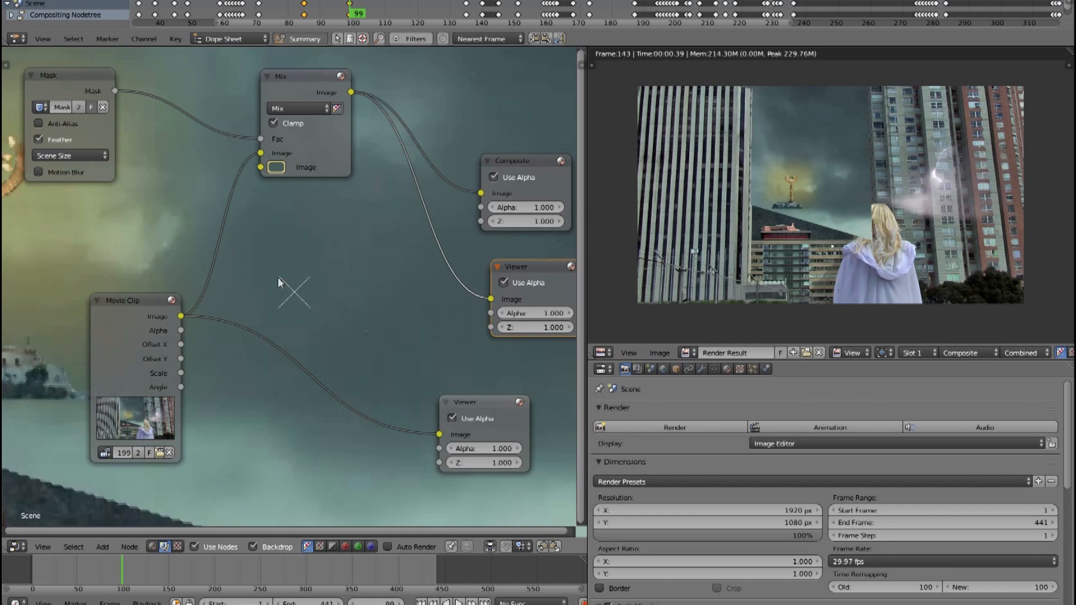
Resample the sky beside the spot and keyframe Mix's second colour at frame 92, checking frames 88 and 95 through the Viewer fed by Mix
click(328, 2)
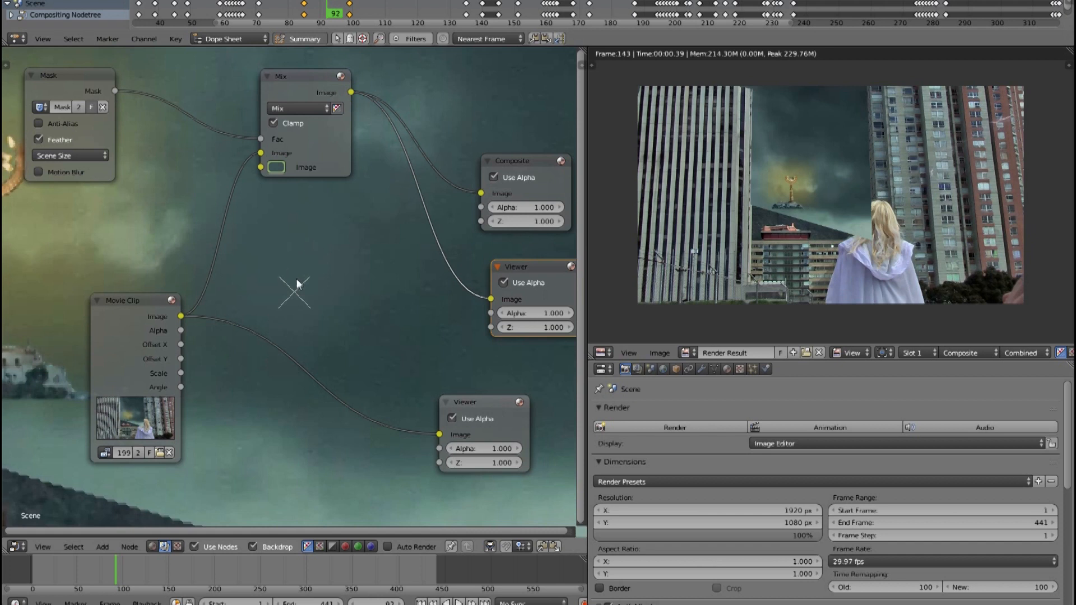
click(483, 401)
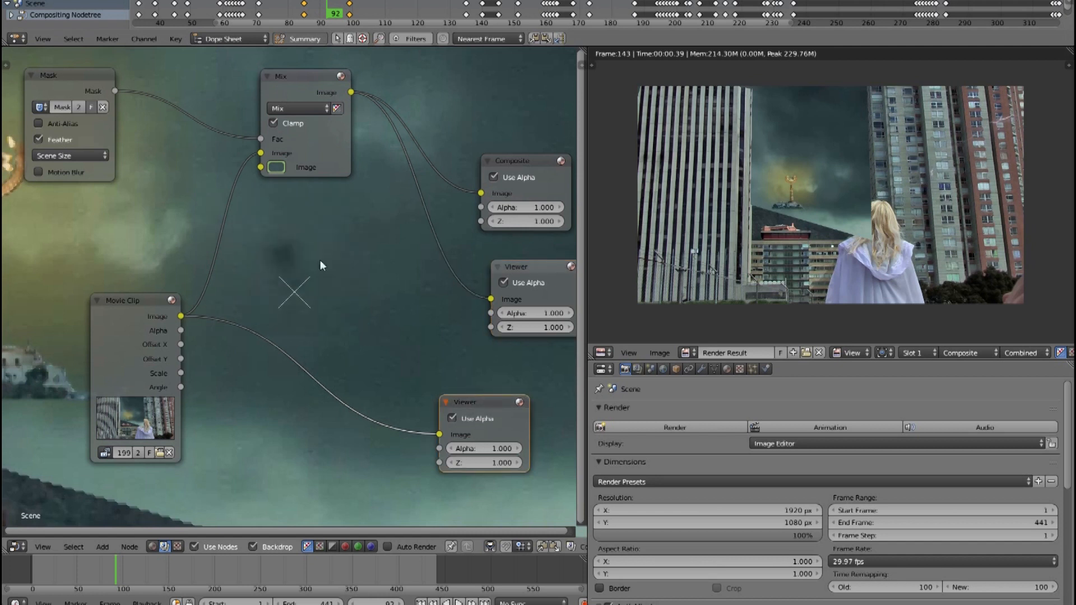
click(278, 166)
click(377, 307)
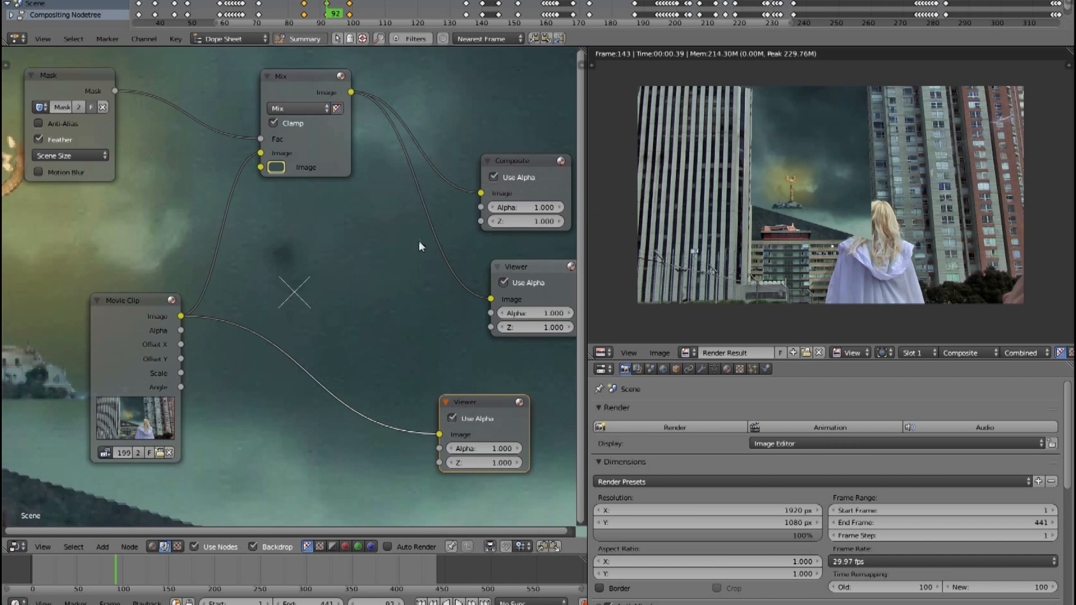
click(538, 269)
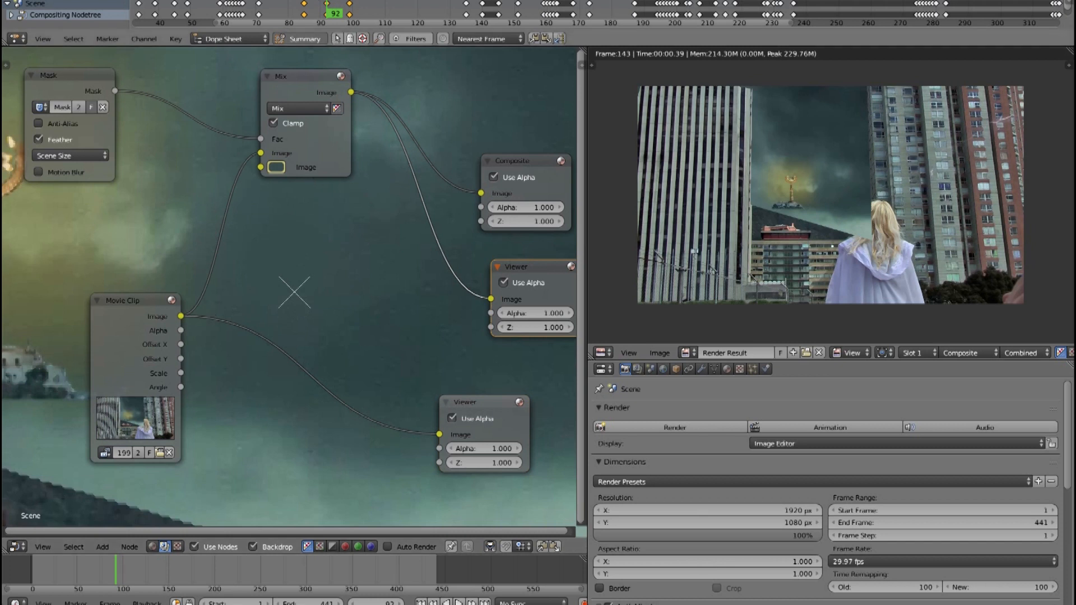
click(314, 3)
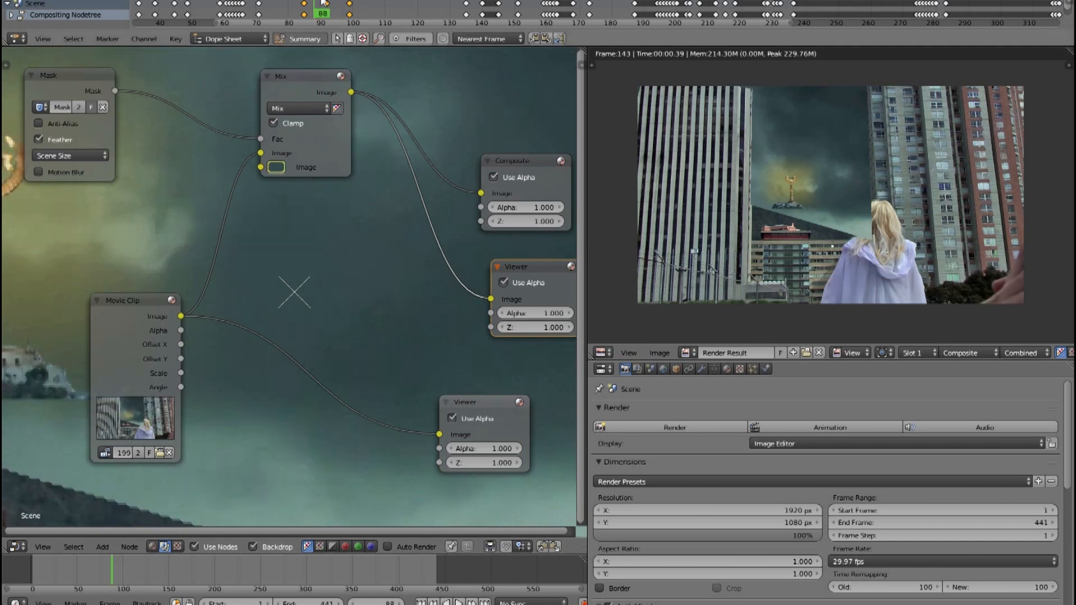
click(345, 7)
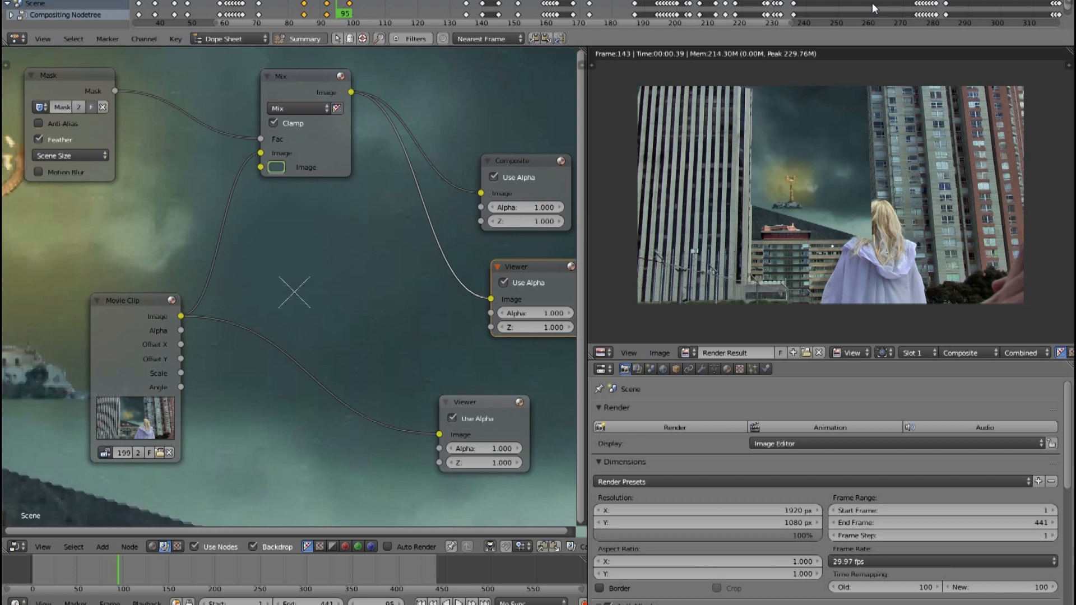